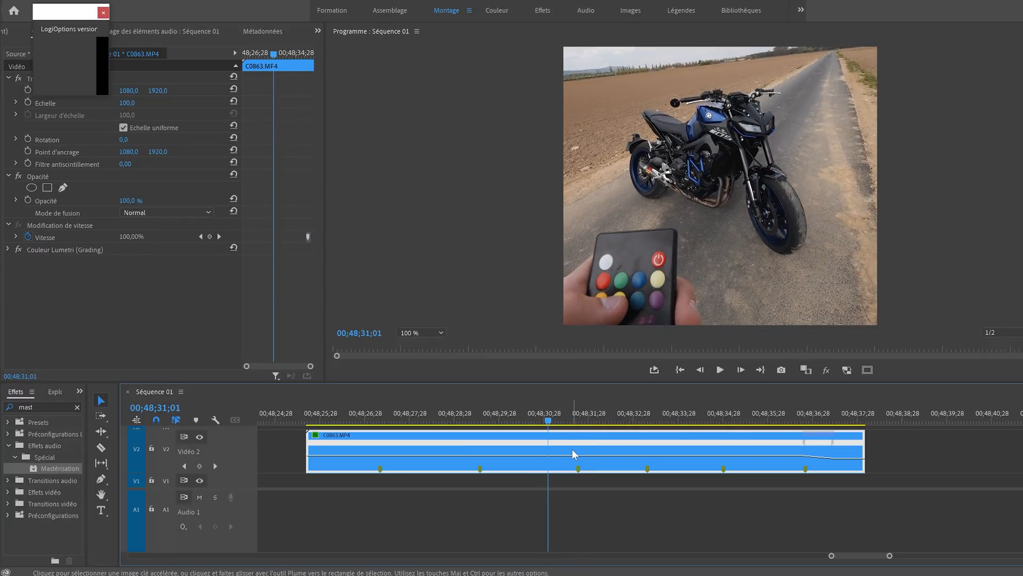
# - Move the playhead to the C0863.MP4 clip's first marker at 00;48;27;07
pyautogui.keyDown('ctrl'); pyautogui.click(547, 469); pyautogui.keyUp('ctrl')
pyautogui.hotkey('ctrl', 'z')
pyautogui.moveTo(487, 416)
pyautogui.mouseDown()
pyautogui.moveTo(701, 412)
pyautogui.moveTo(340, 414)
pyautogui.moveTo(379, 420)
pyautogui.mouseUp()
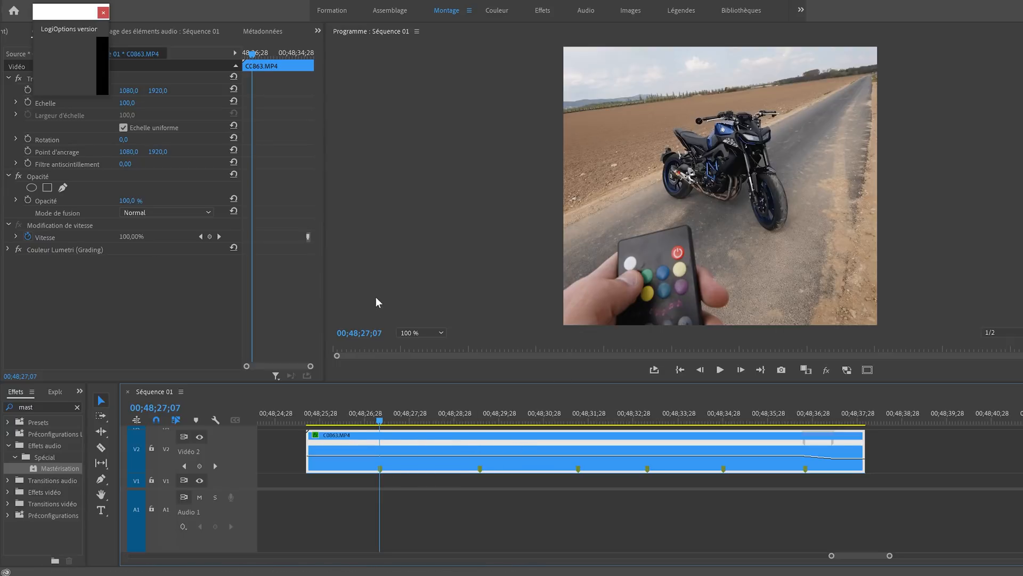
# - Find the Couleur Lumetri effect with "couleur lu", apply a second instance to the C0863.MP4 clip and rename it ROUGE
pyautogui.click(44, 407)
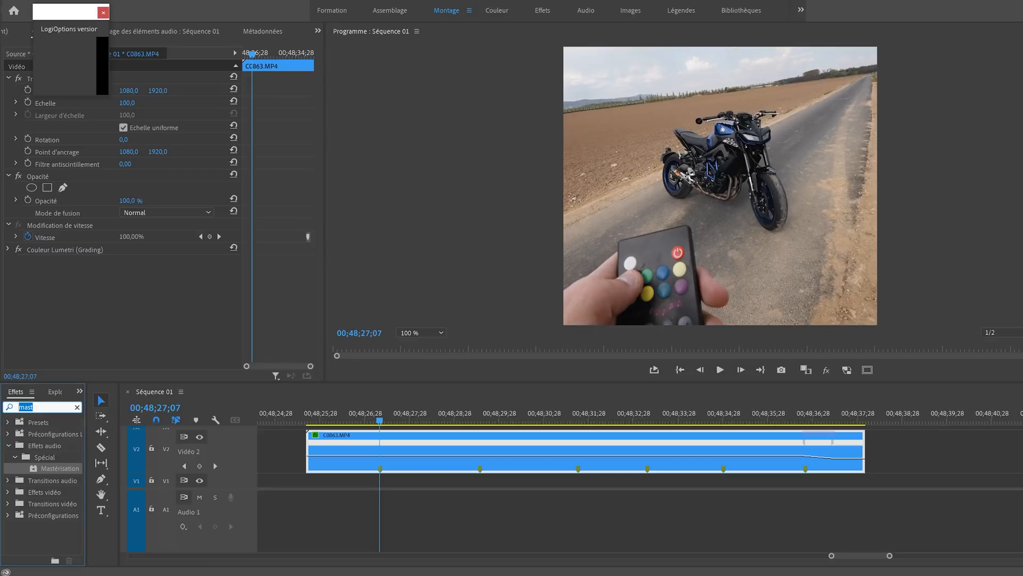
pyautogui.write('couleur lu')
pyautogui.moveTo(59, 490); pyautogui.dragTo(358, 441)
pyautogui.rightClick(43, 260)
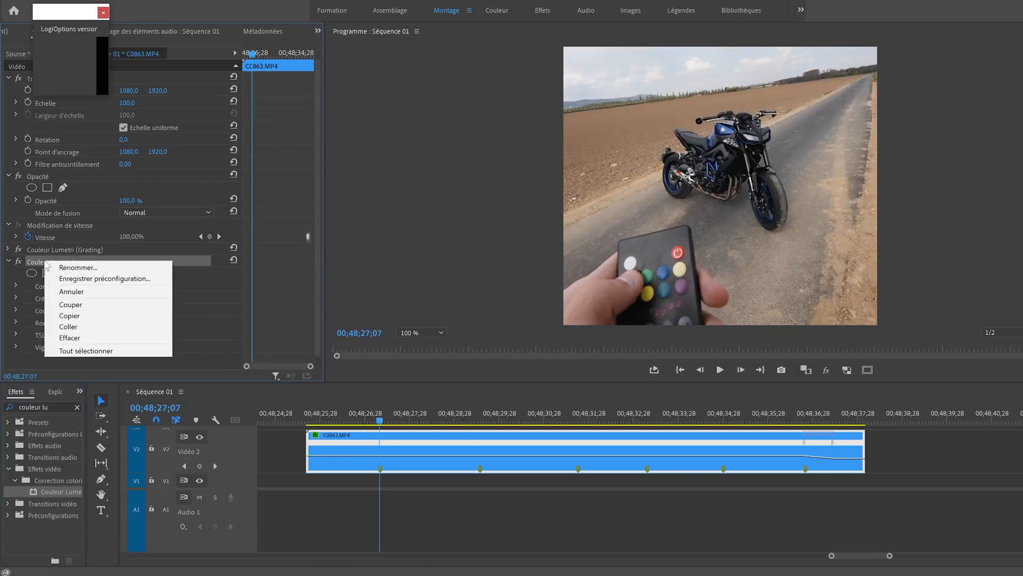
pyautogui.click(77, 268)
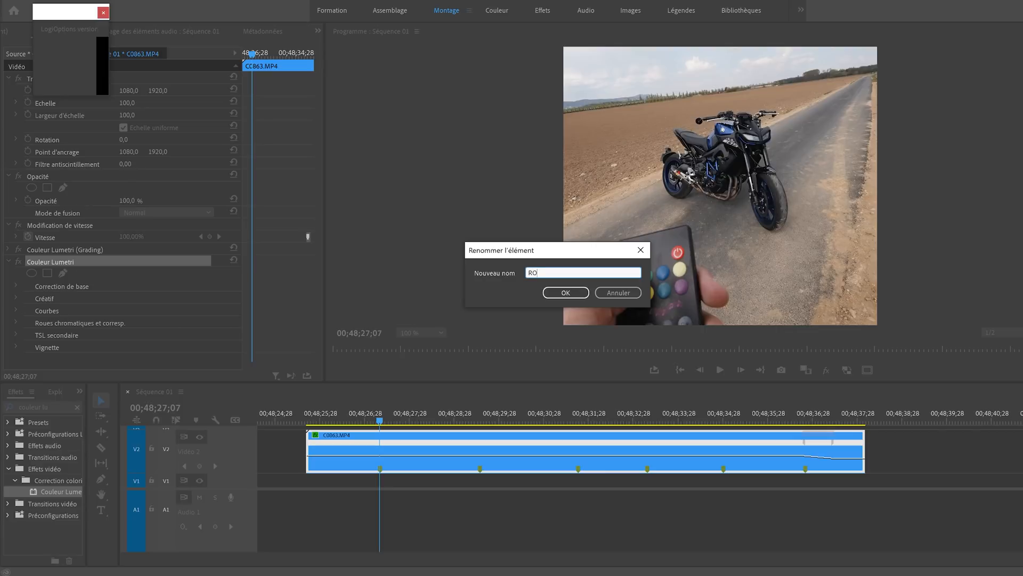
pyautogui.write('ROUGE')
pyautogui.press('Return')
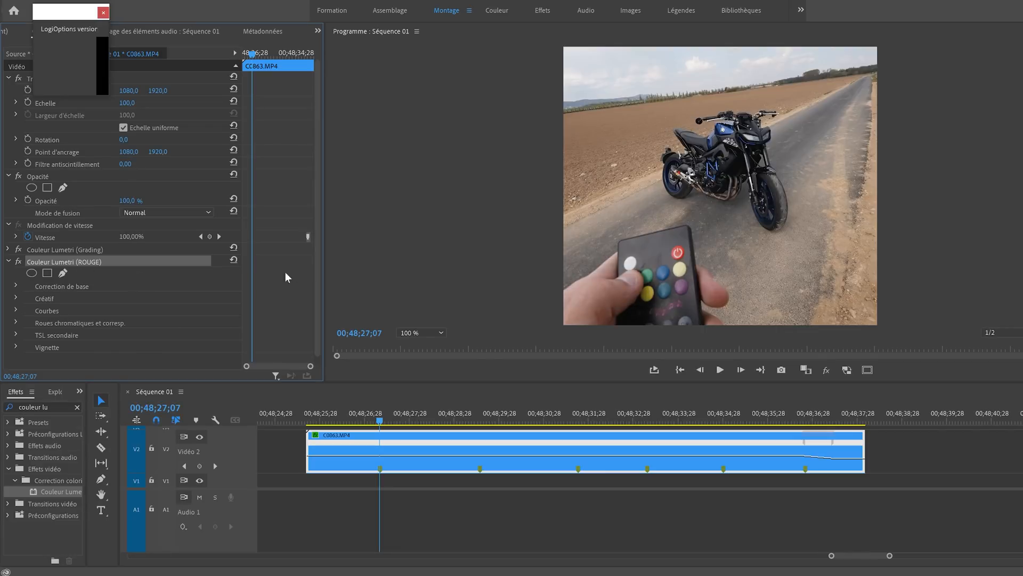
# - In the ROUGE effect's Teinte ou teinte curve, pull the blue range down to shift the motorcycle's blue parts towards red
pyautogui.scroll(-1, 29, 301)
pyautogui.click(16, 300)
pyautogui.scroll(-5, 260, 286)
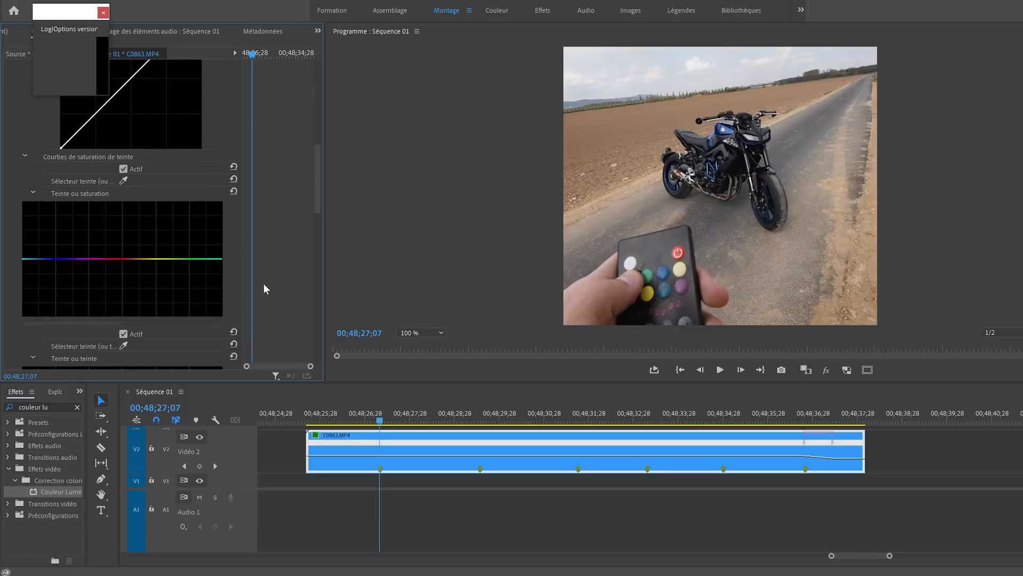
pyautogui.scroll(-5, 266, 288)
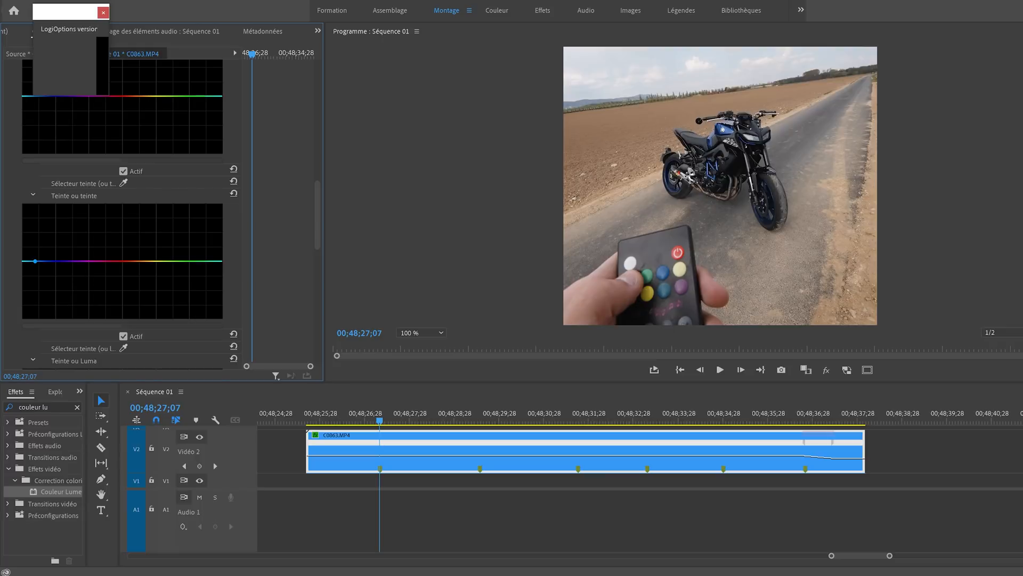
pyautogui.click(49, 261)
pyautogui.moveTo(49, 261); pyautogui.dragTo(44, 305)
# - Raise the blue range in the Teinte ou saturation curve and lower the blue point of the Teinte ou teinte curve further
pyautogui.scroll(4, 265, 180)
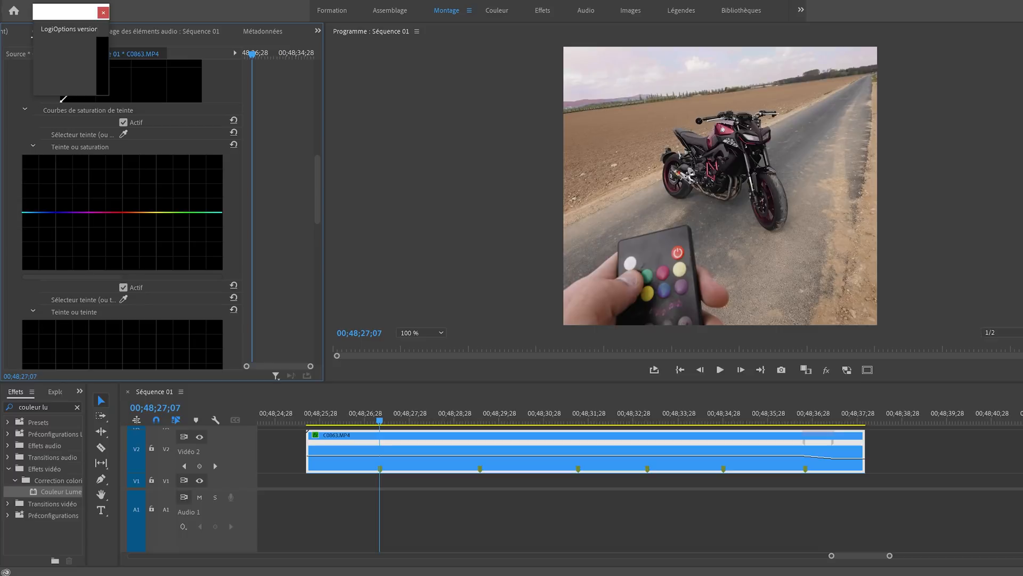
pyautogui.moveTo(51, 212); pyautogui.dragTo(52, 169)
pyautogui.scroll(-3, 293, 202)
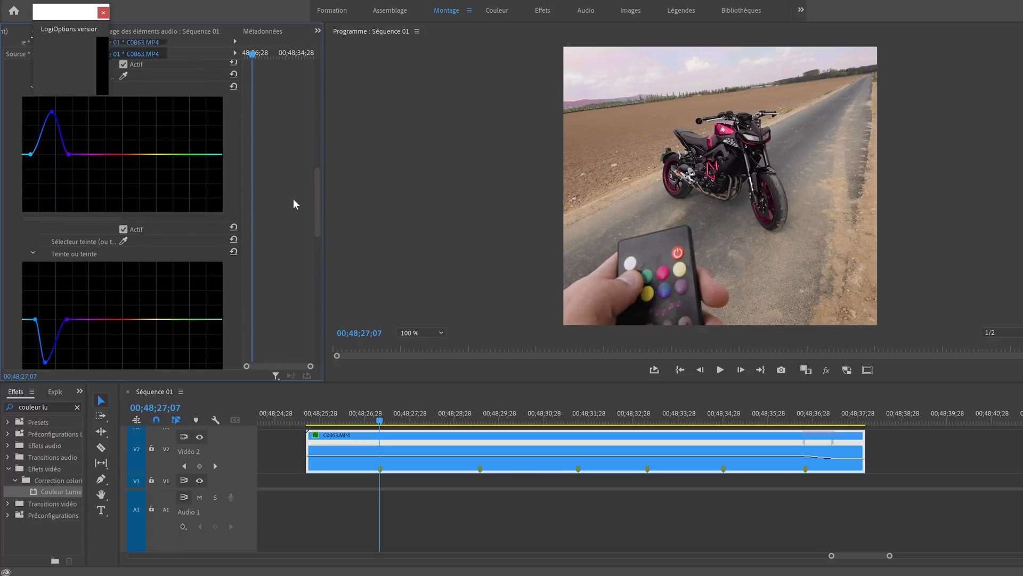
pyautogui.moveTo(46, 292); pyautogui.dragTo(44, 299)
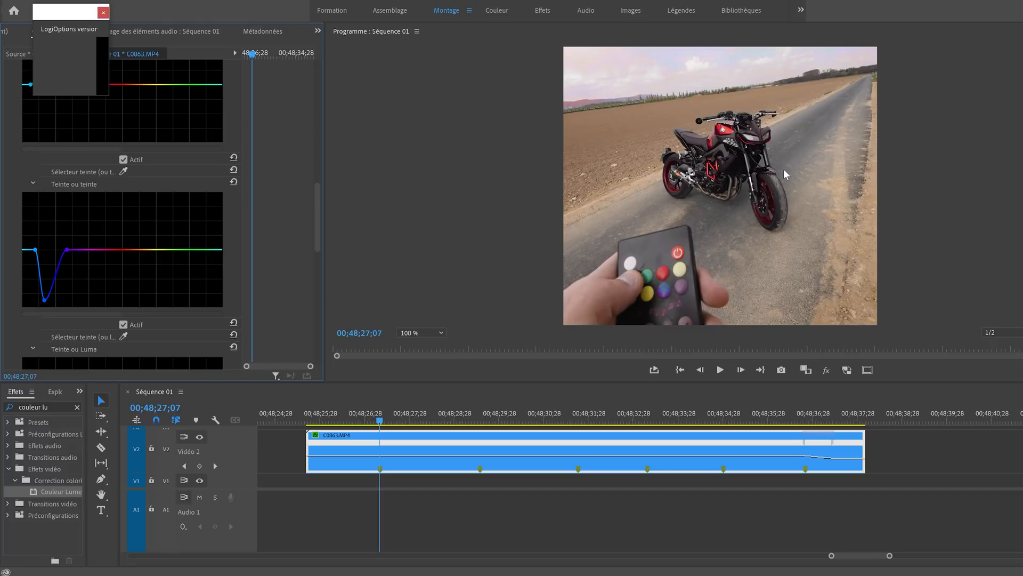
# - Draw a free Bézier mask around the motorcycle for the ROUGE effect and save the project
pyautogui.moveTo(1022, 194); pyautogui.dragTo(1022, 170)
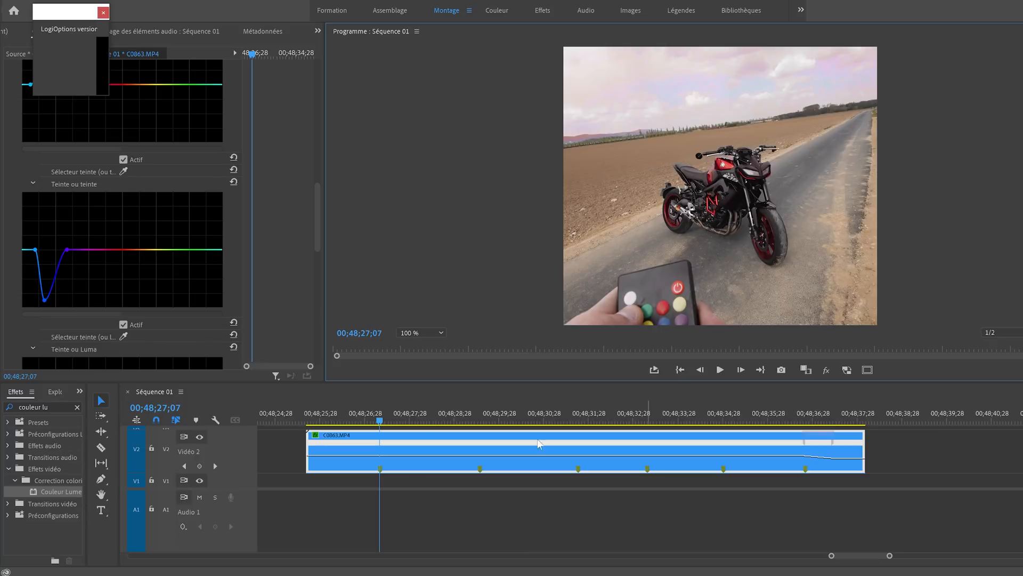
pyautogui.scroll(5, 270, 231)
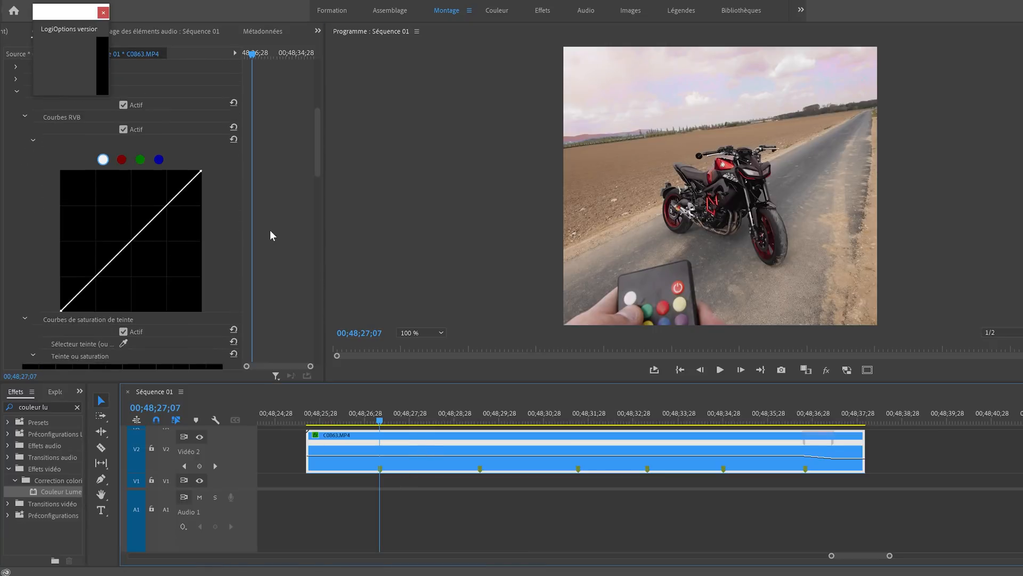
pyautogui.scroll(5, 270, 231)
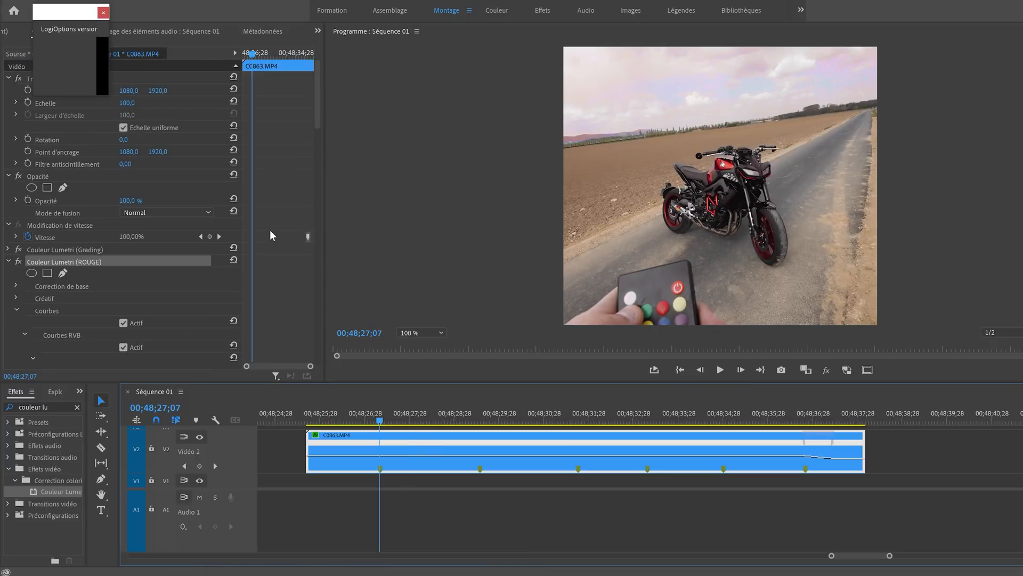
pyautogui.click(63, 274)
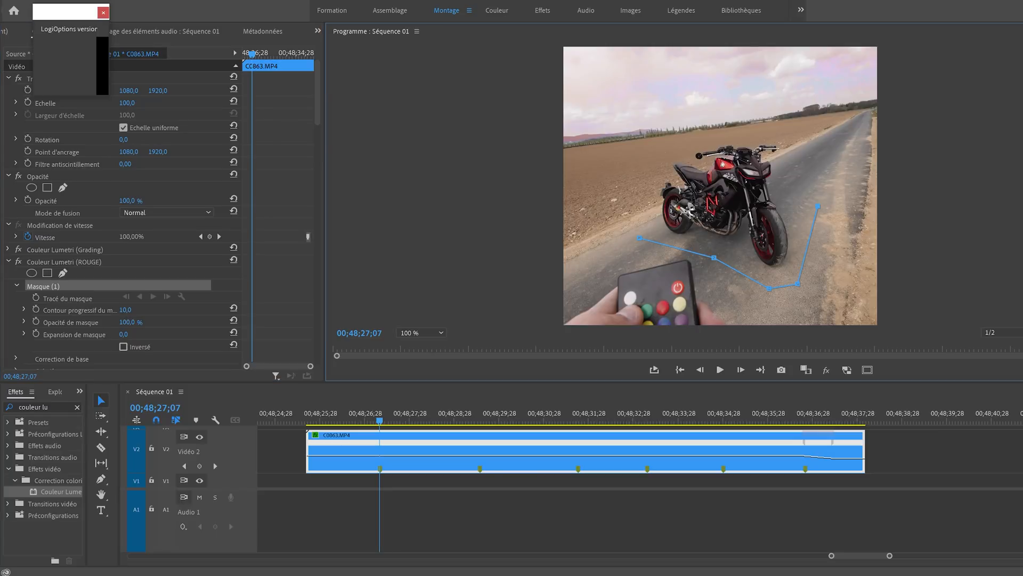
pyautogui.click(639, 155)
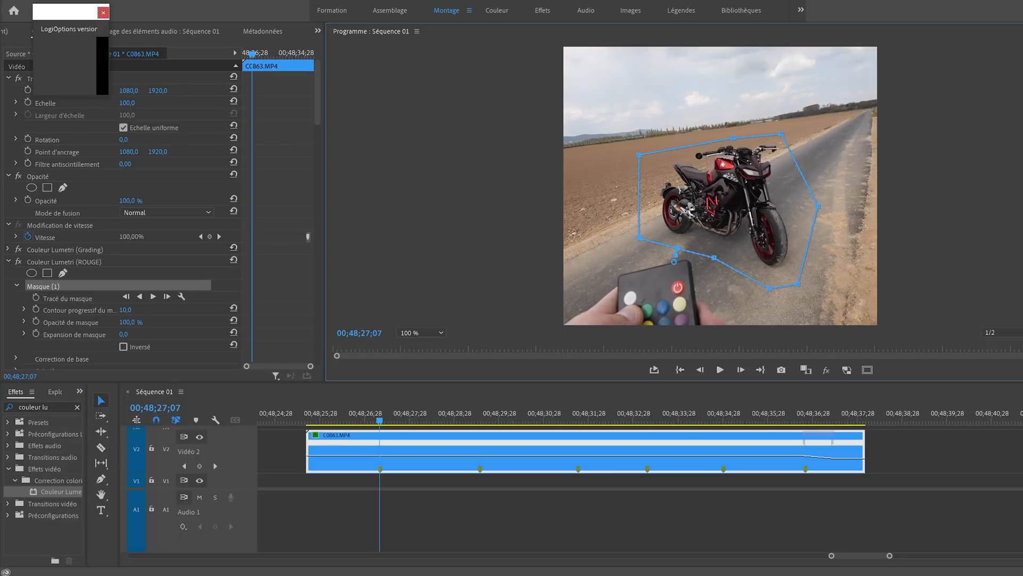
pyautogui.hotkey('ctrl', 's')
# - Set the ROUGE mask's feather (Contour progressif du masque) to 70
pyautogui.click(126, 310)
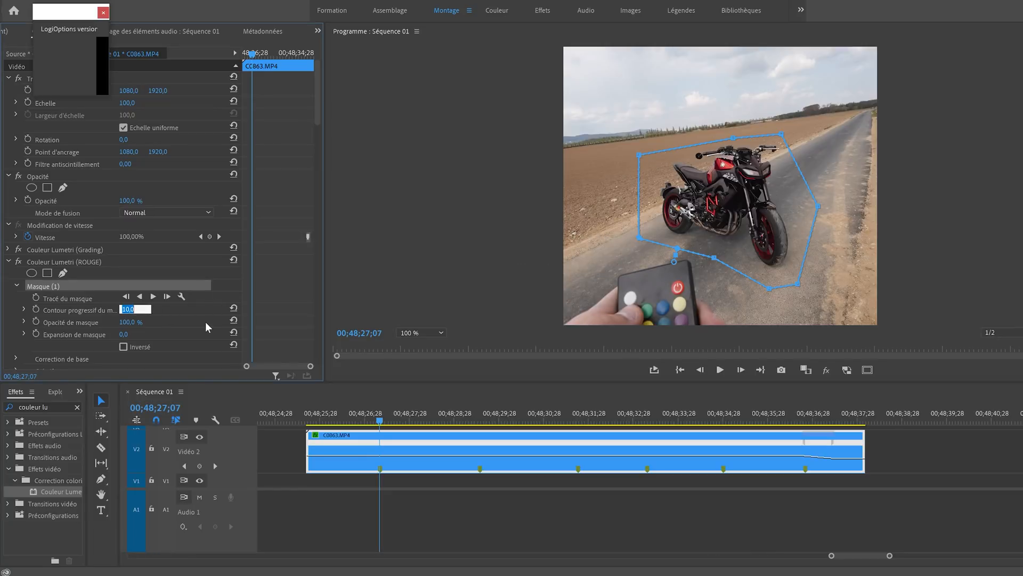
pyautogui.write('70')
pyautogui.press('Return')
# - Check the mask further along the clip, return to the first marker at 00;48;27;07 and enable keyframing for the mask path
pyautogui.moveTo(404, 418); pyautogui.dragTo(461, 421)
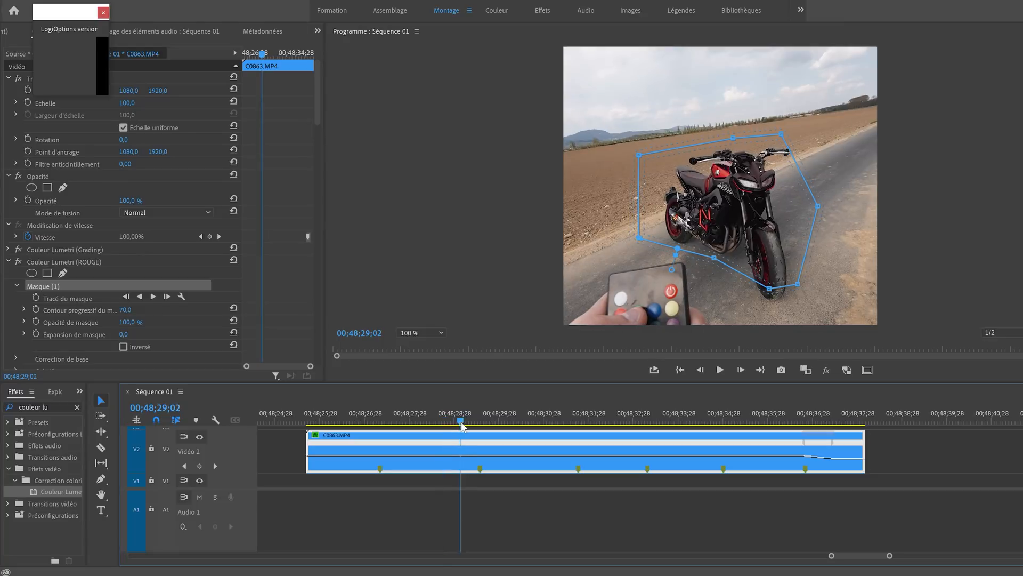
pyautogui.click(380, 418)
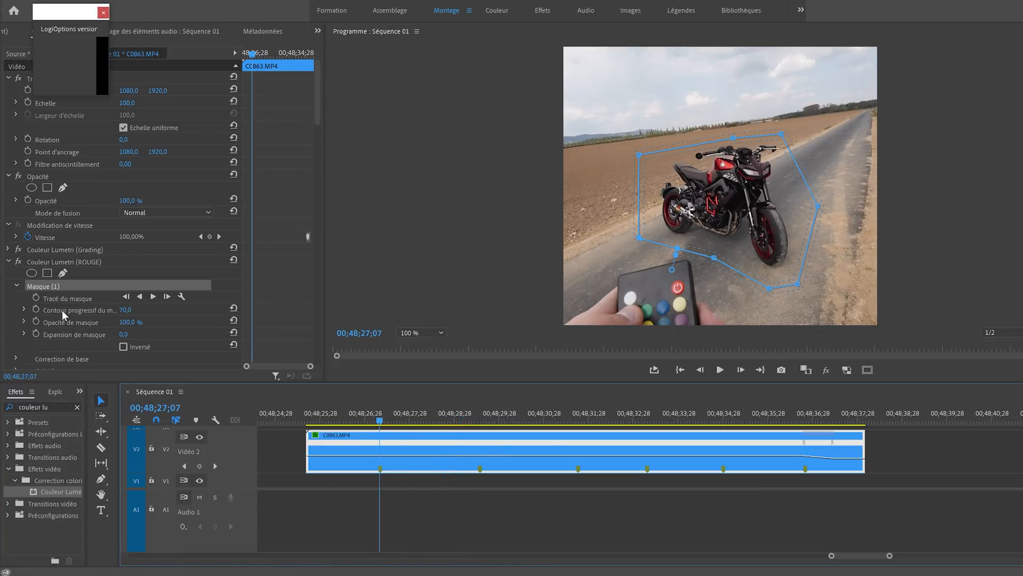
pyautogui.click(36, 297)
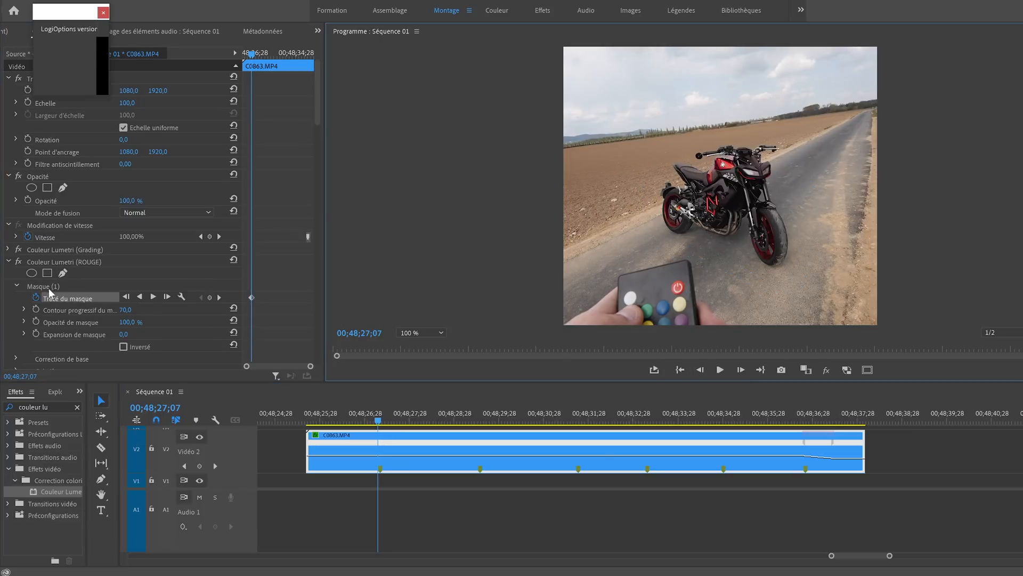
# - Try moving the ROUGE mask off the motorcycle to outside the frame
pyautogui.click(57, 289)
pyautogui.moveTo(717, 213); pyautogui.dragTo(423, 213)
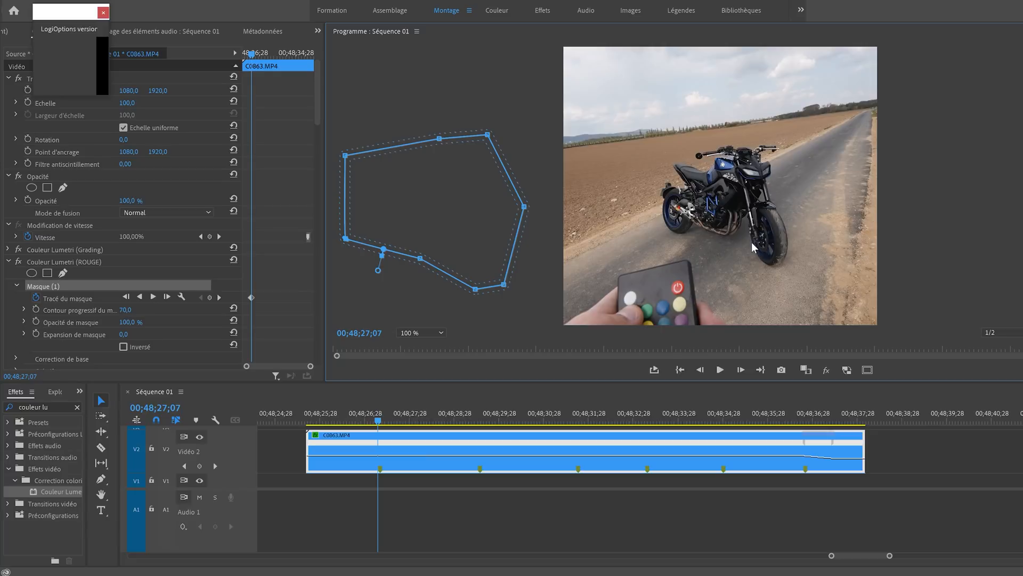
# - Track the ROUGE mask forward one frame at a time, advancing to 00;48;27;13
pyautogui.click(744, 369)
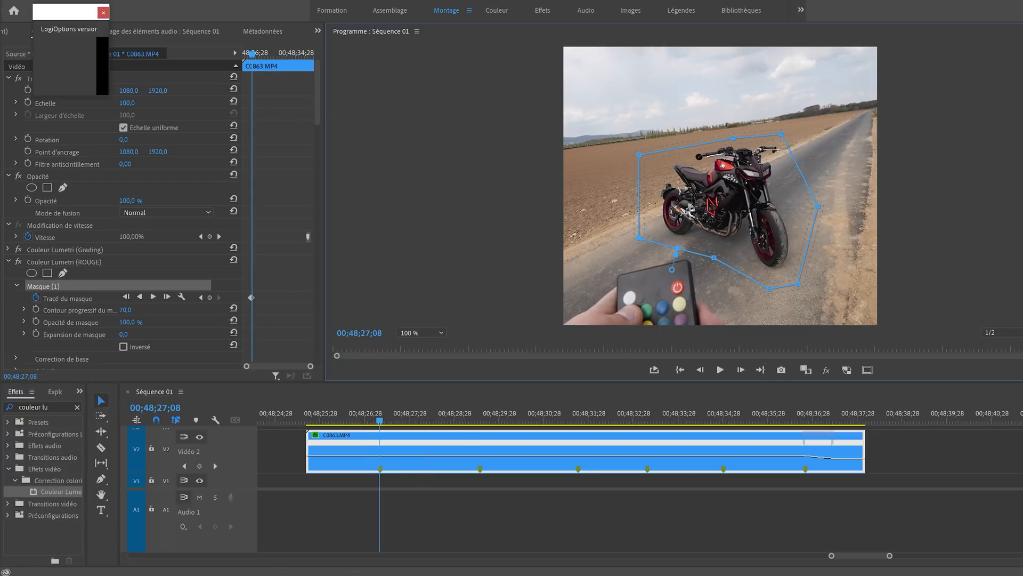
pyautogui.click(167, 297)
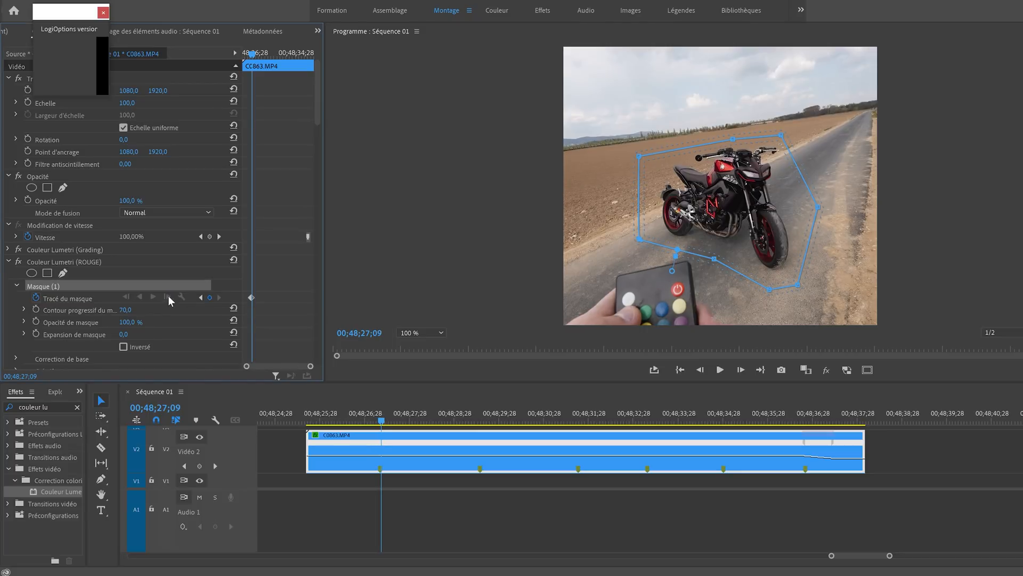
pyautogui.click(167, 297)
pyautogui.click(167, 296)
pyautogui.click(742, 370)
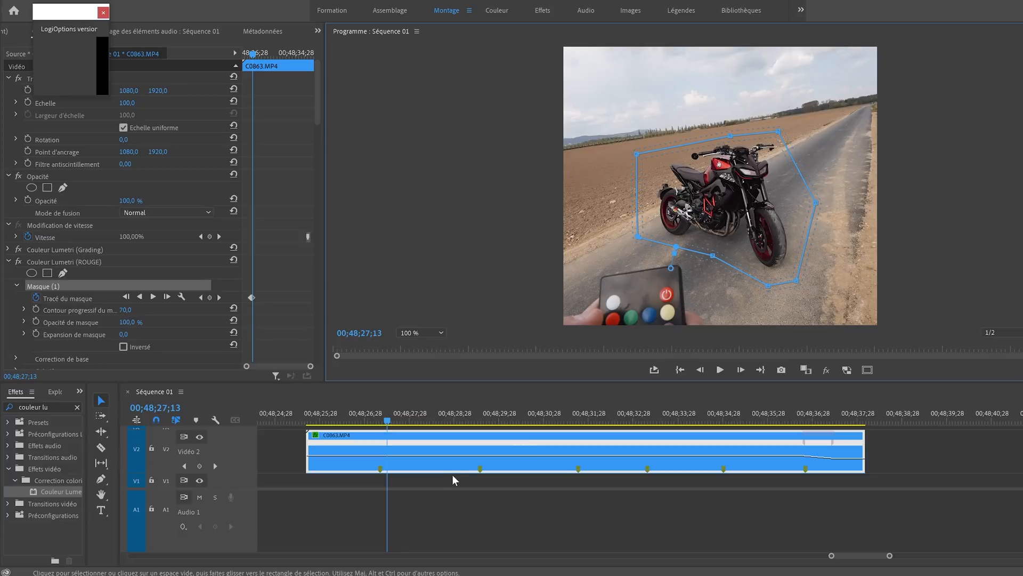
# - Split the clip at its second marker and track the ROUGE mask forward to the end of the first segment
pyautogui.press('c')
pyautogui.click(479, 451)
pyautogui.press('v')
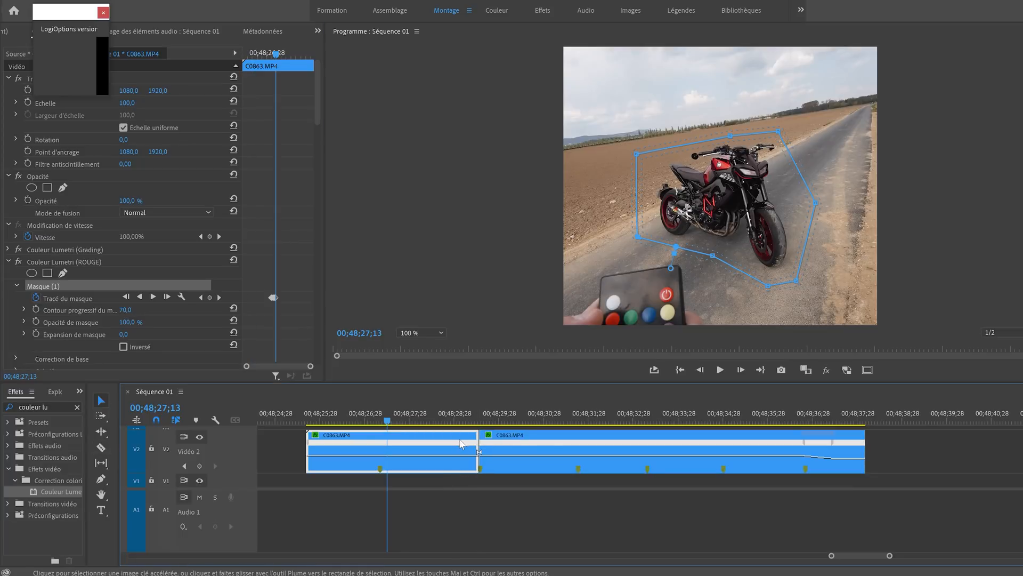
pyautogui.click(153, 297)
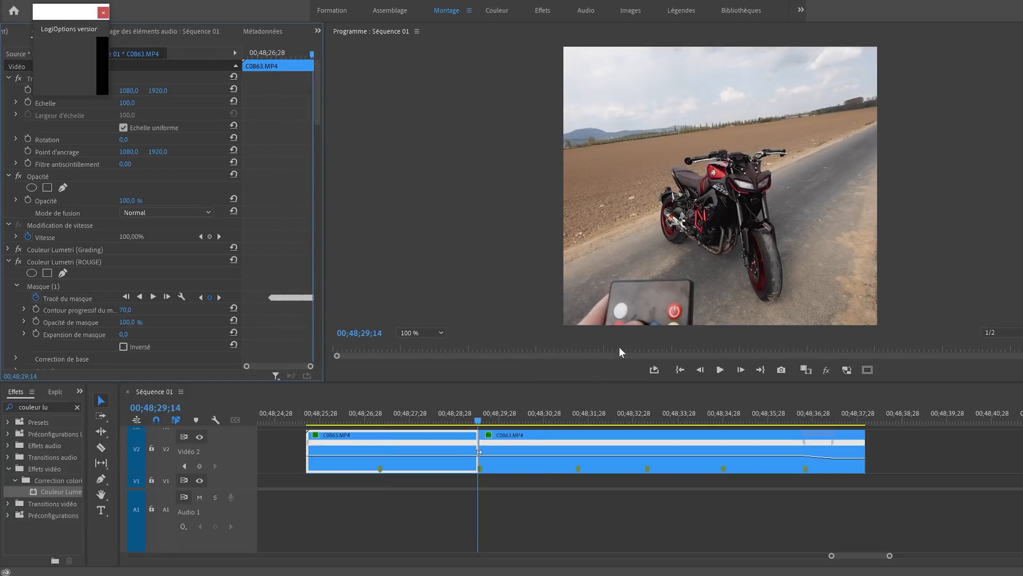
# - Adjust the mask's upper points around the handlebars near the end of the first segment, stepping back through the preceding frames
pyautogui.click(86, 288)
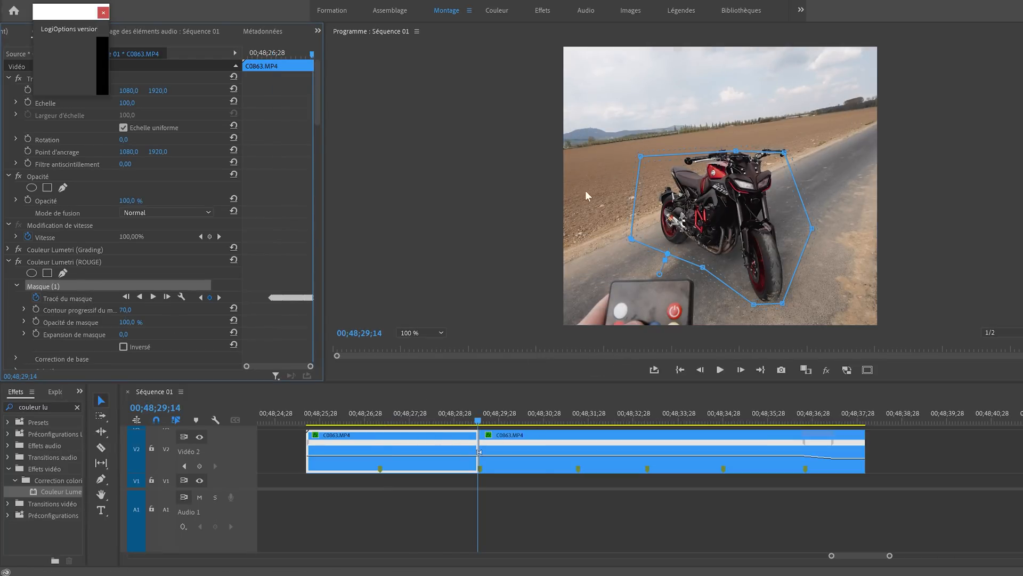
pyautogui.moveTo(785, 153); pyautogui.dragTo(738, 142)
pyautogui.click(706, 372)
pyautogui.click(700, 370)
pyautogui.click(700, 370)
pyautogui.click(700, 370)
pyautogui.click(700, 370)
# - Play back the first segment to review the tracked red mask
pyautogui.moveTo(455, 411); pyautogui.dragTo(355, 419)
pyautogui.press('space')
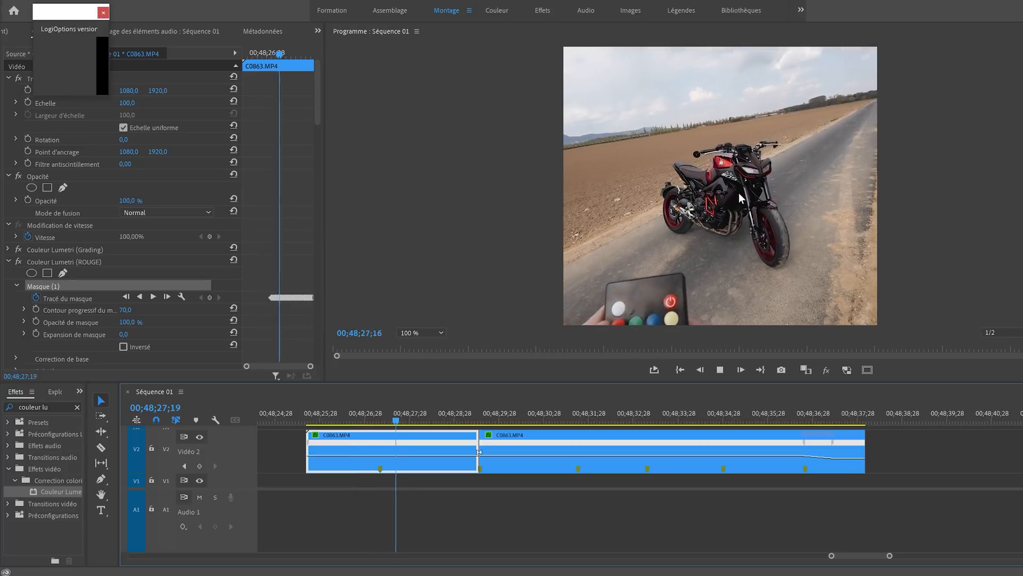
pyautogui.press('space')
# - Move the playhead to the second segment's start at 00;48;29;15, select that segment and split it at the third marker
pyautogui.moveTo(487, 420); pyautogui.dragTo(480, 420)
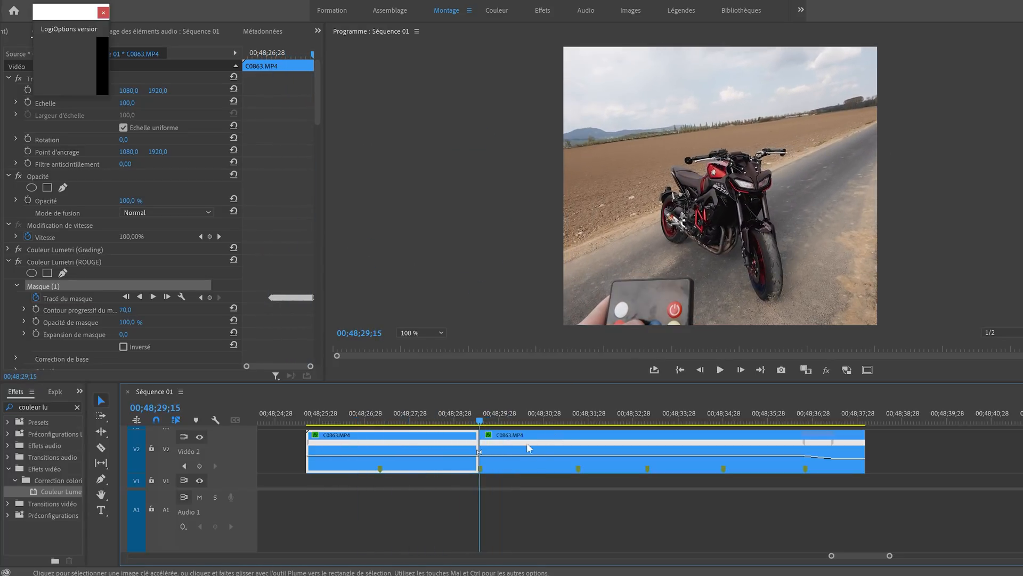
pyautogui.click(635, 447)
pyautogui.scroll(-1, 286, 305)
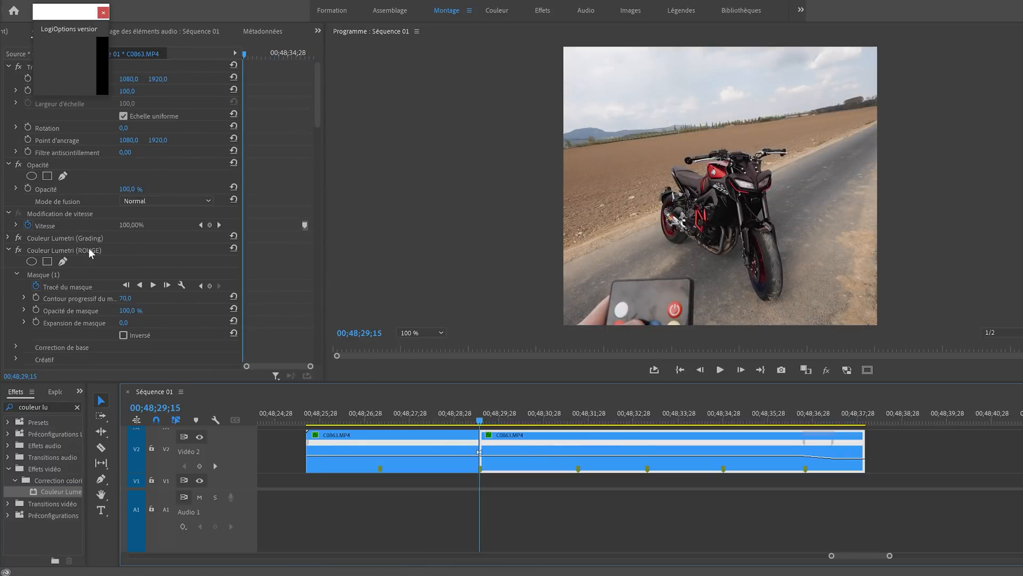
pyautogui.press('c')
pyautogui.click(578, 449)
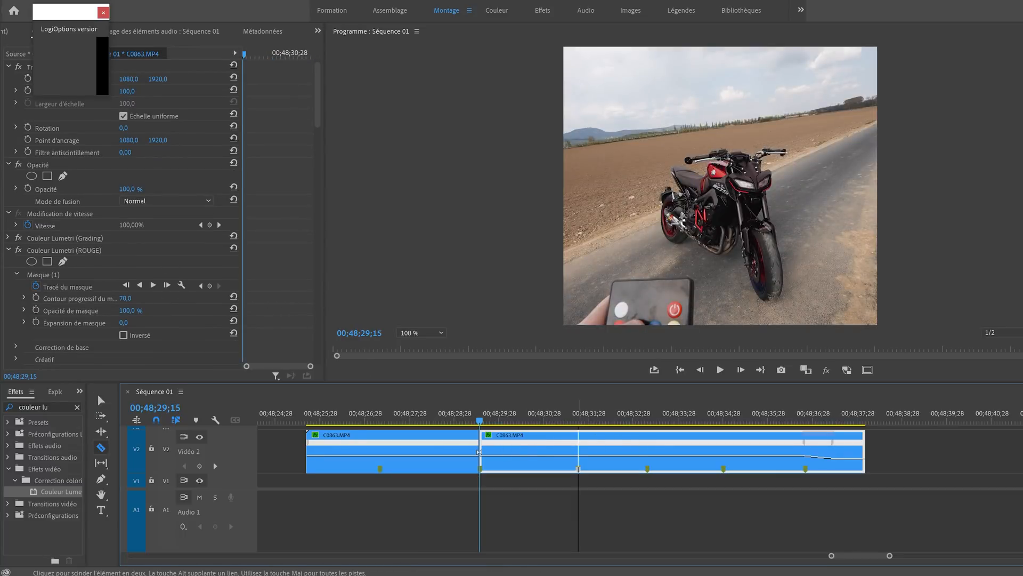
pyautogui.press('v')
# - Rename the second segment's Couleur Lumetri (ROUGE) effect as VERT
pyautogui.rightClick(51, 250)
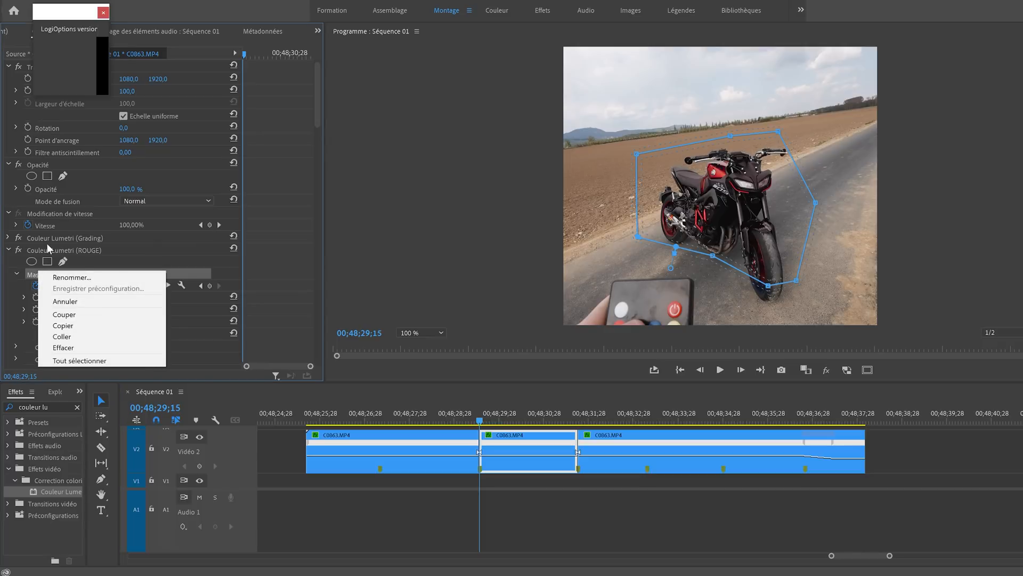
pyautogui.click(43, 250)
pyautogui.rightClick(85, 250)
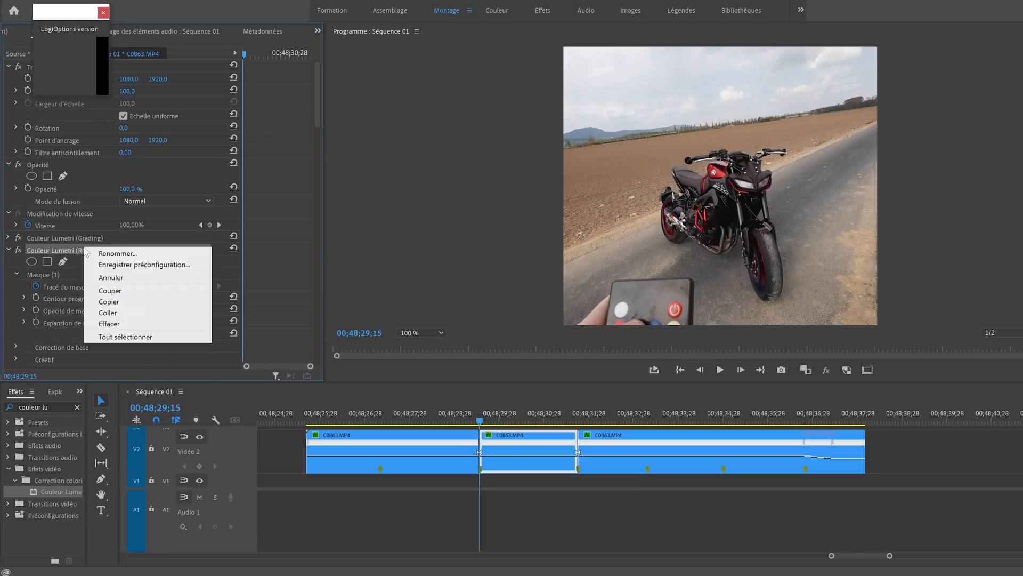
pyautogui.click(118, 254)
pyautogui.write('VERT')
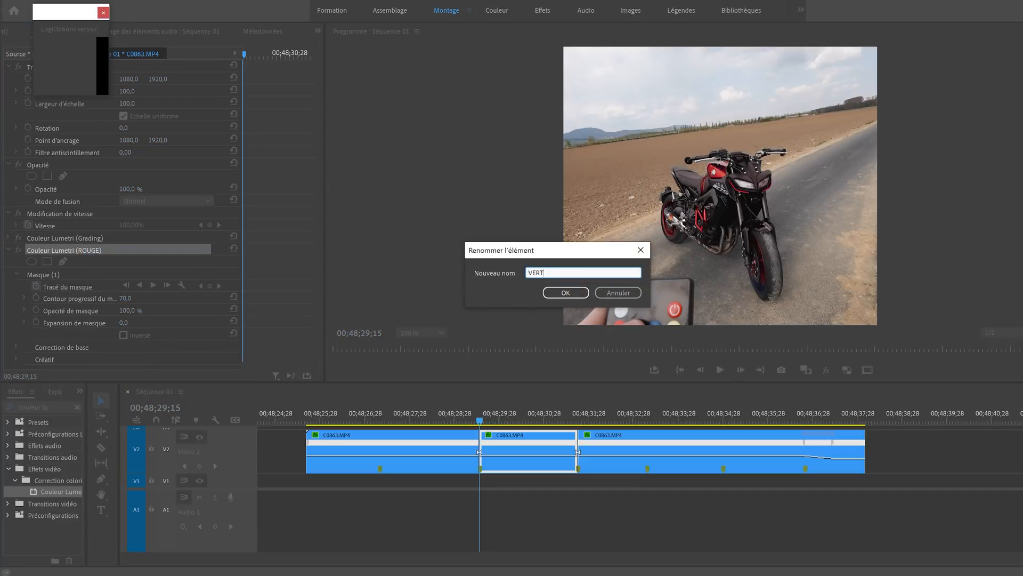
pyautogui.press('Return')
# - Reshape the VERT effect's mask to fit around the front wheel, side and handlebars of the motorcycle
pyautogui.scroll(-5, 274, 254)
pyautogui.click(79, 113)
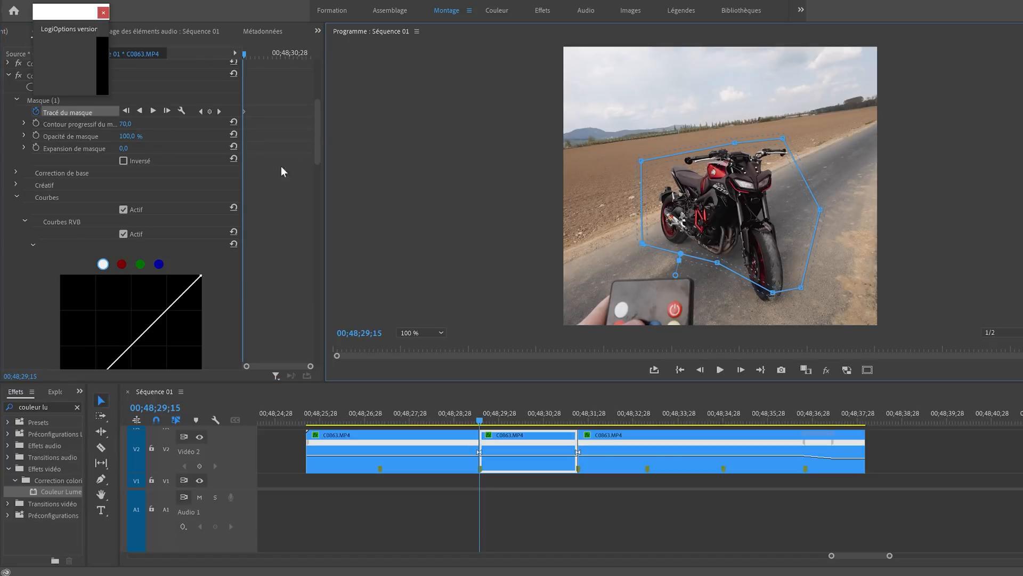
pyautogui.moveTo(773, 292); pyautogui.dragTo(759, 316)
pyautogui.moveTo(820, 209); pyautogui.dragTo(800, 215)
pyautogui.moveTo(783, 138); pyautogui.dragTo(791, 137)
# - Turn off keyframing for the VERT mask path and confirm deleting its existing keyframes
pyautogui.scroll(1, 46, 162)
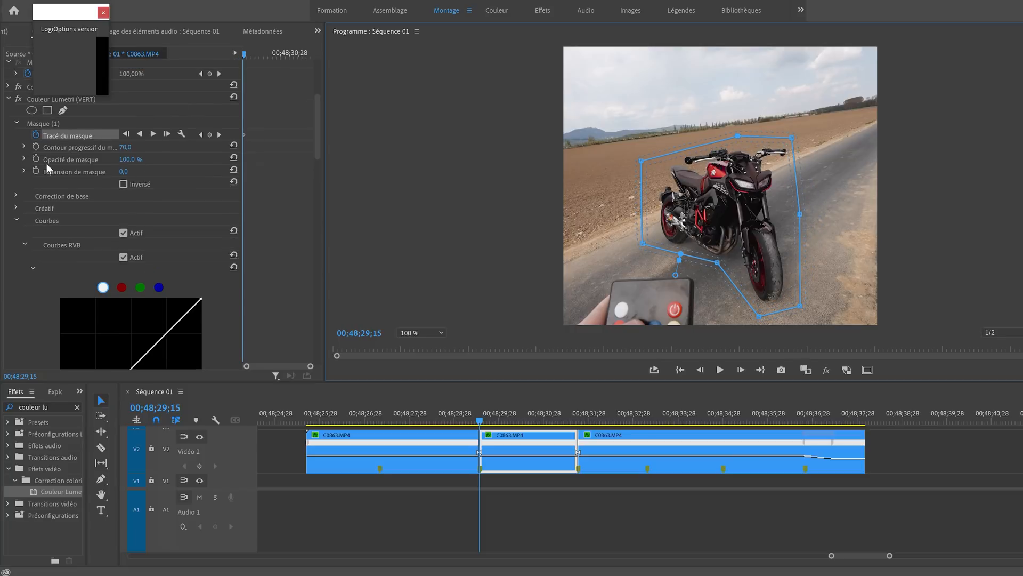
pyautogui.click(37, 134)
pyautogui.click(610, 296)
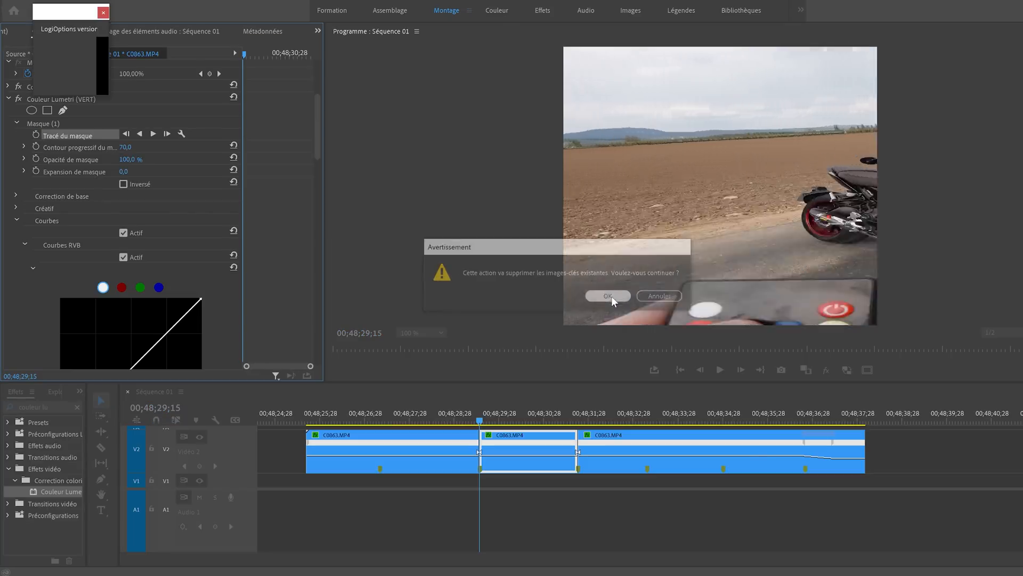
# - Track the VERT effect's mask forward through the second segment
pyautogui.scroll(1, 120, 197)
pyautogui.click(55, 138)
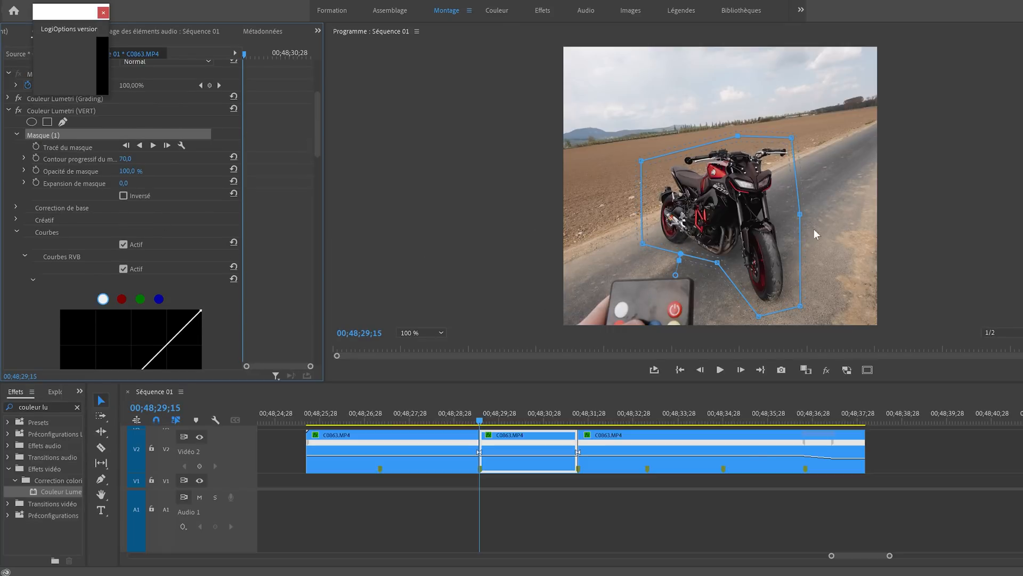
pyautogui.click(159, 147)
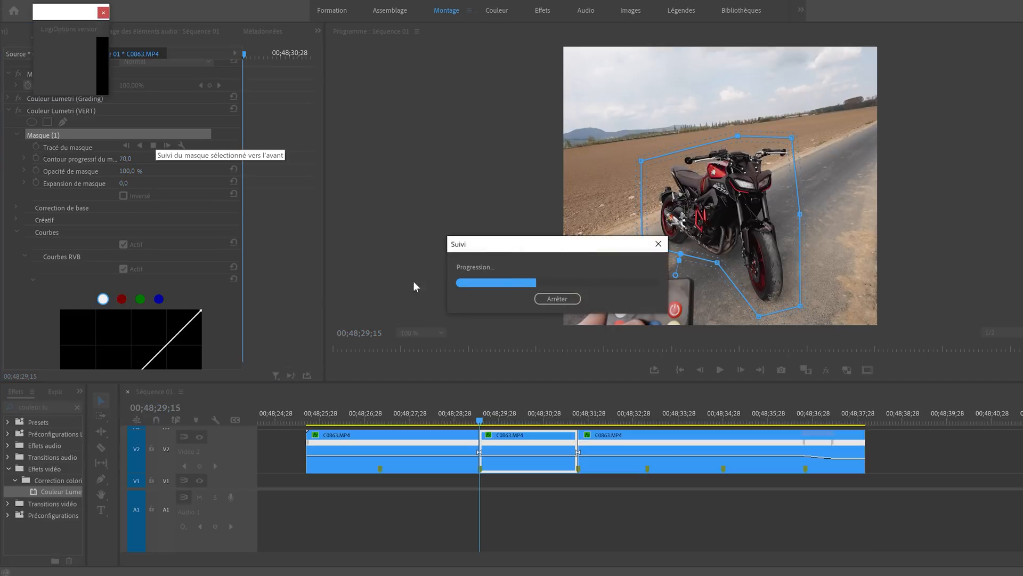
# - Raise the blue peak of VERT's hue-versus-hue curve above the line to turn the motorcycle green, and play back the colour change
pyautogui.moveTo(554, 414); pyautogui.dragTo(519, 411)
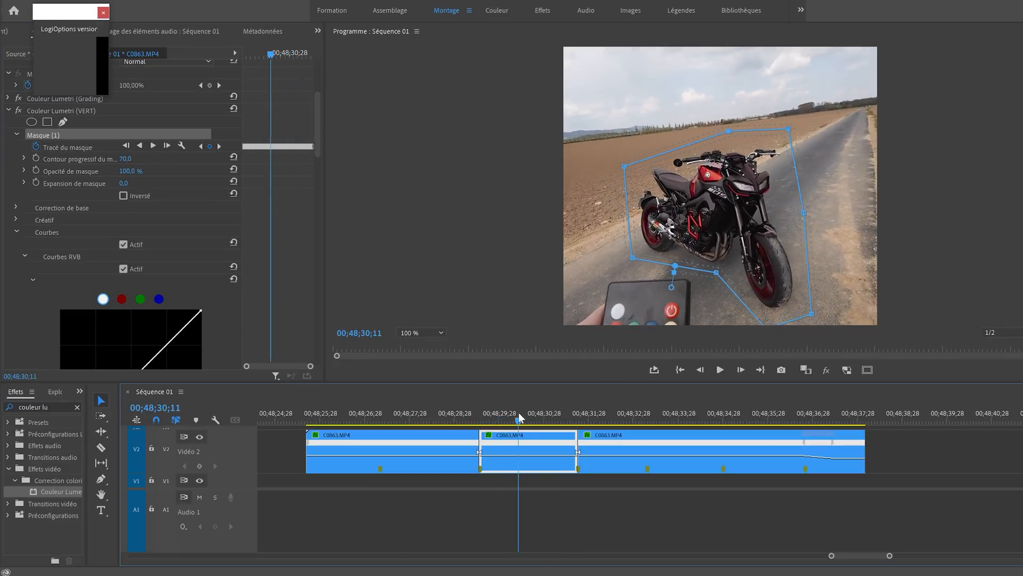
pyautogui.scroll(-8, 287, 192)
pyautogui.scroll(-8, 287, 192)
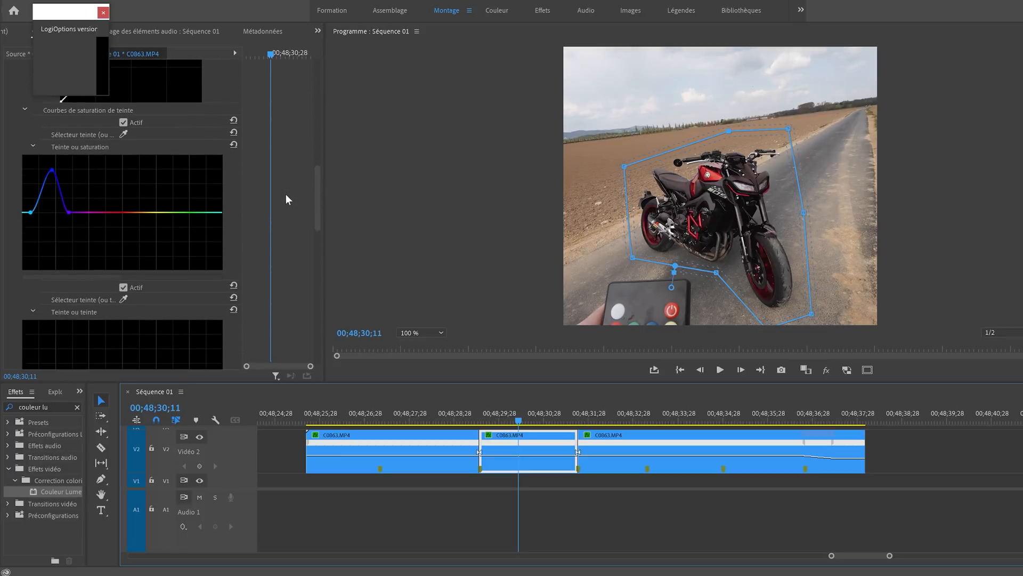
pyautogui.scroll(-2, 58, 139)
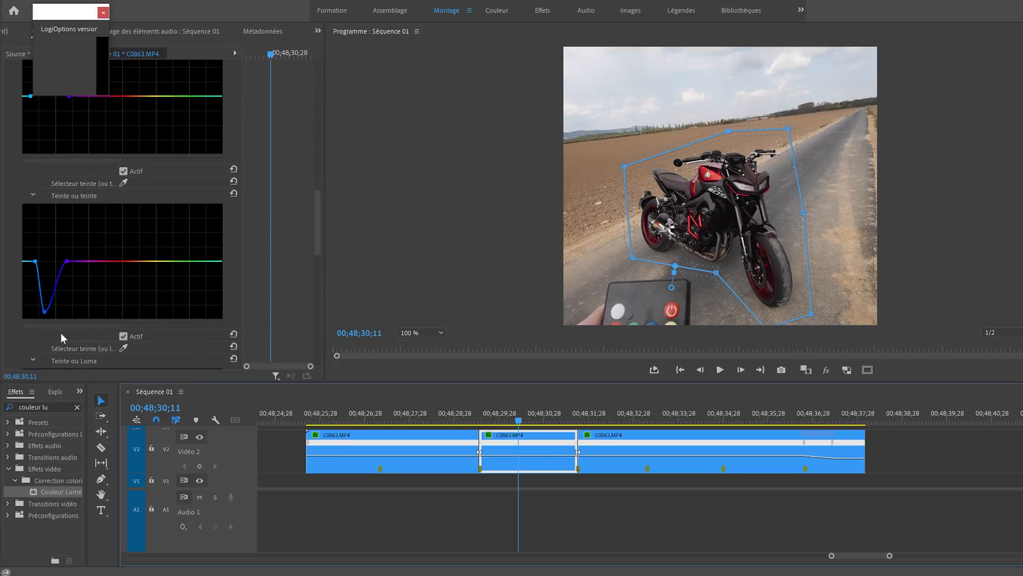
pyautogui.moveTo(44, 311); pyautogui.dragTo(47, 229)
pyautogui.click(441, 419)
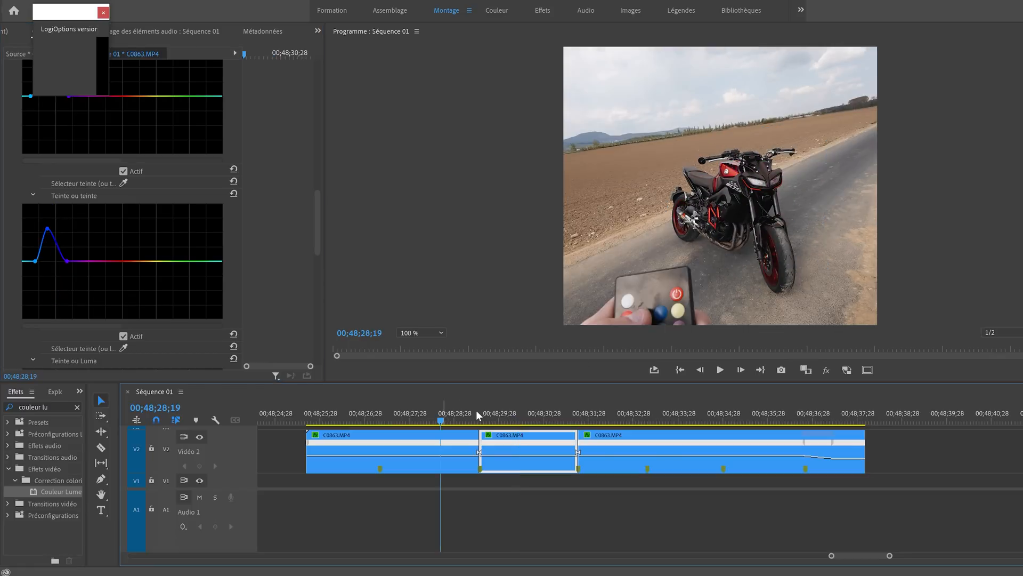
pyautogui.press('space')
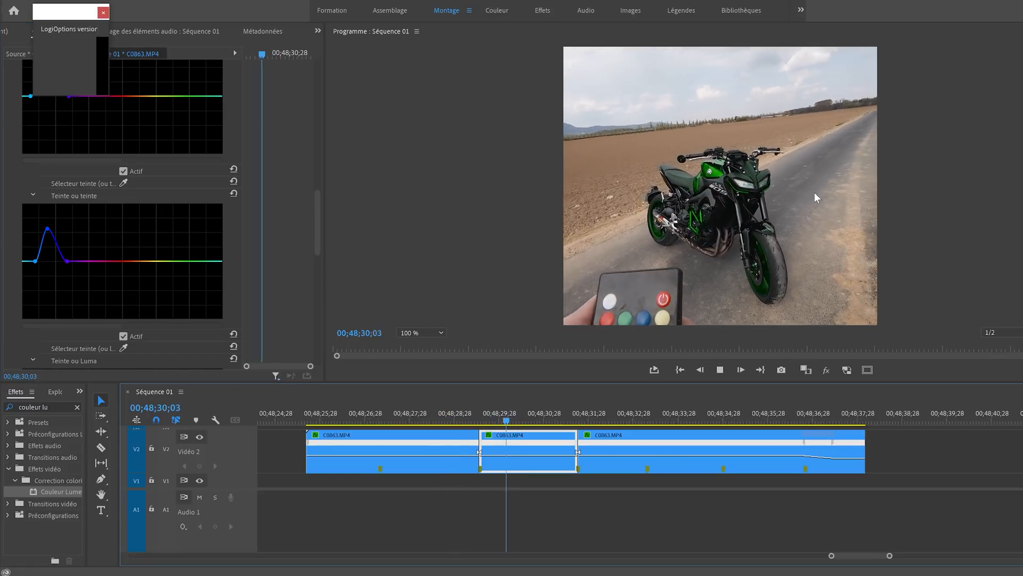
# - Place the playhead at 00;48;32;10, split the third segment at the fourth marker and select the part before the cut
pyautogui.moveTo(603, 418); pyautogui.dragTo(607, 418)
pyautogui.press('c')
pyautogui.click(647, 450)
pyautogui.press('v')
pyautogui.click(631, 447)
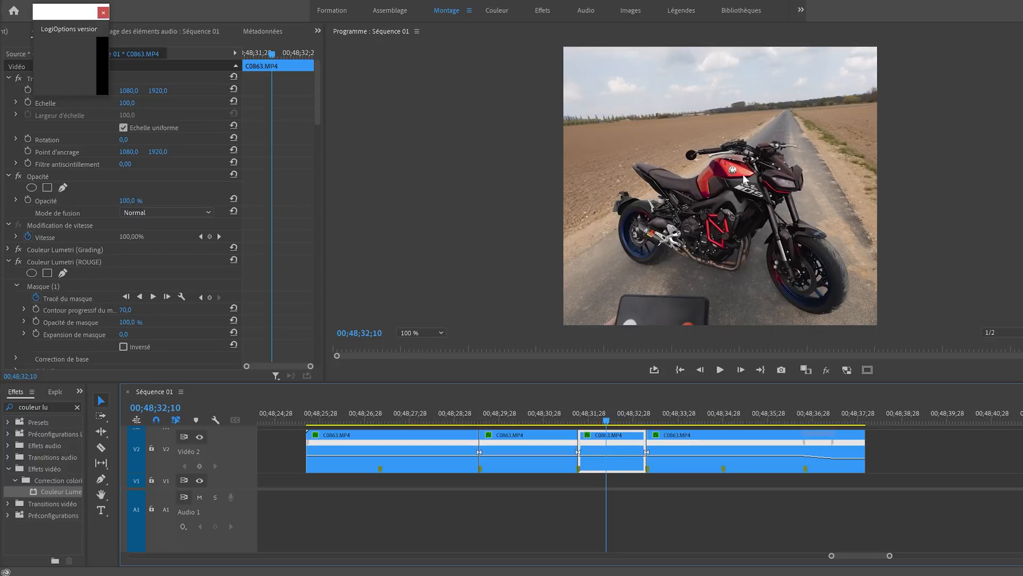
# - Rename the third segment's Couleur Lumetri (ROUGE) effect as VERT
pyautogui.scroll(-4, 277, 260)
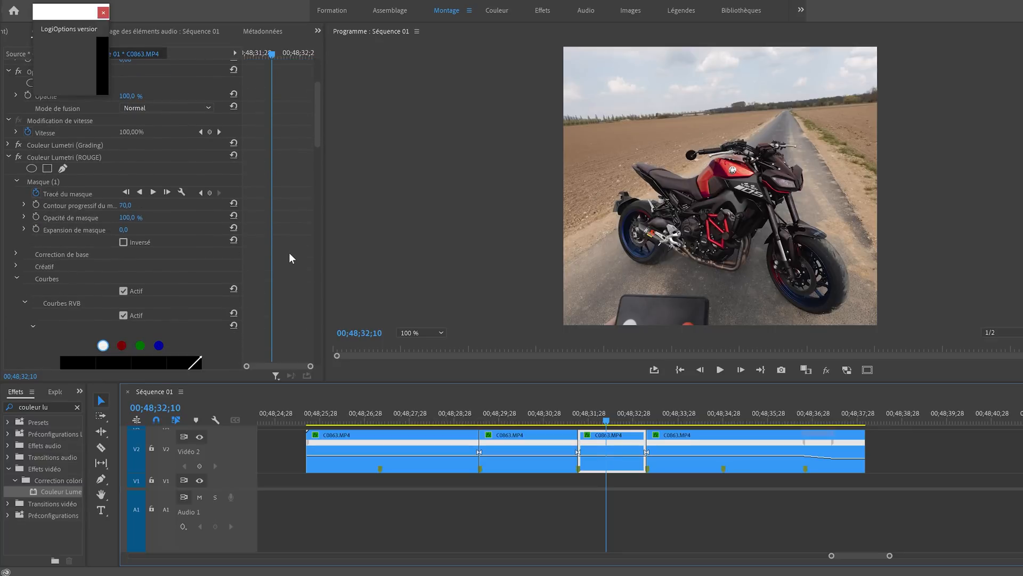
pyautogui.click(9, 157)
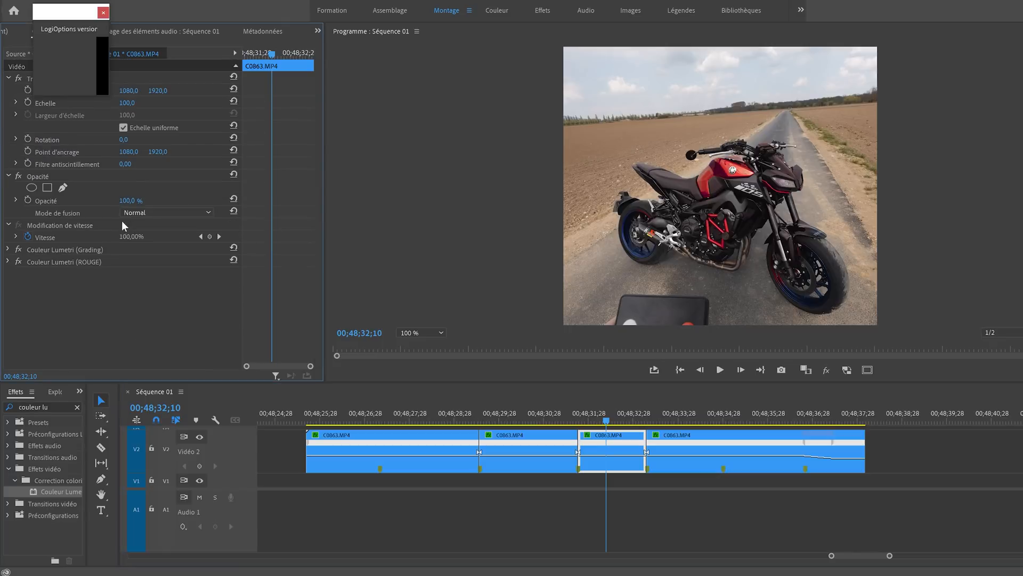
pyautogui.click(72, 261)
pyautogui.rightClick(77, 261)
pyautogui.click(118, 270)
pyautogui.write('VERT')
pyautogui.press('Return')
# - Delete the existing mask from the third segment's VERT effect
pyautogui.click(8, 261)
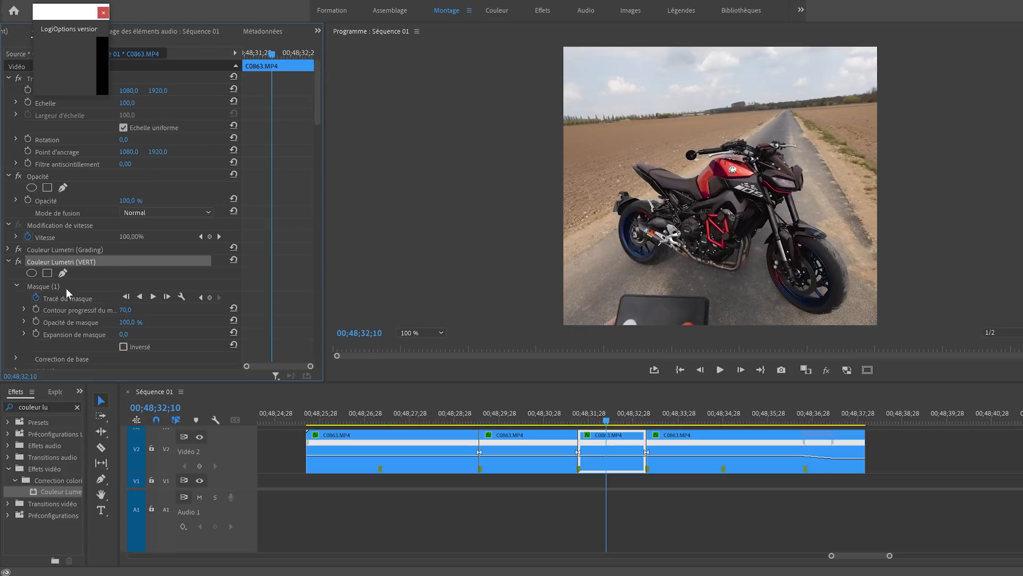
pyautogui.click(66, 288)
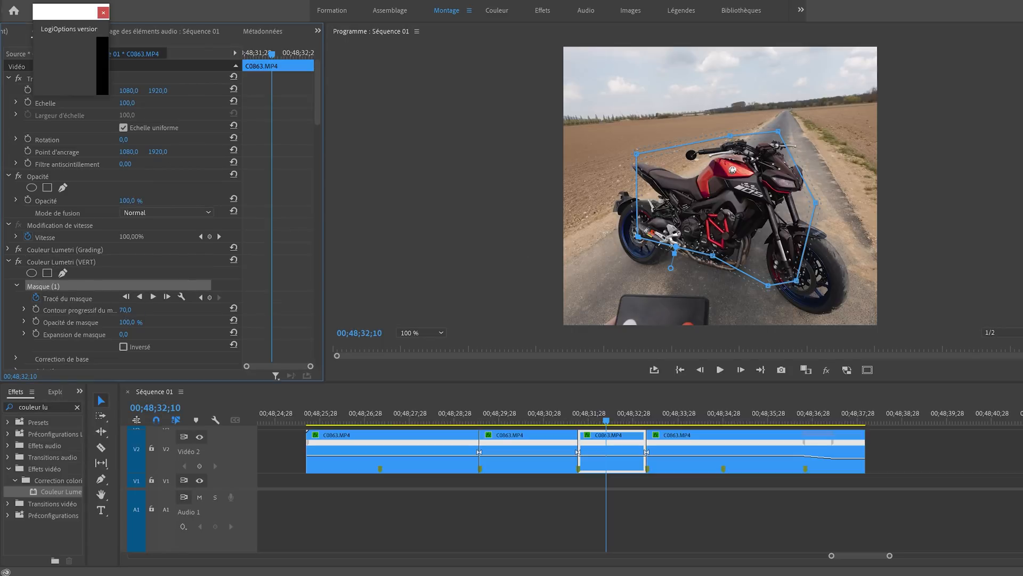
pyautogui.click(37, 297)
pyautogui.click(623, 301)
pyautogui.rightClick(47, 288)
pyautogui.click(36, 287)
pyautogui.press('Delete')
# - Draw a new pen mask around the whole motorcycle for VERT and set its feather to 70
pyautogui.click(61, 273)
pyautogui.click(592, 270)
pyautogui.click(724, 289)
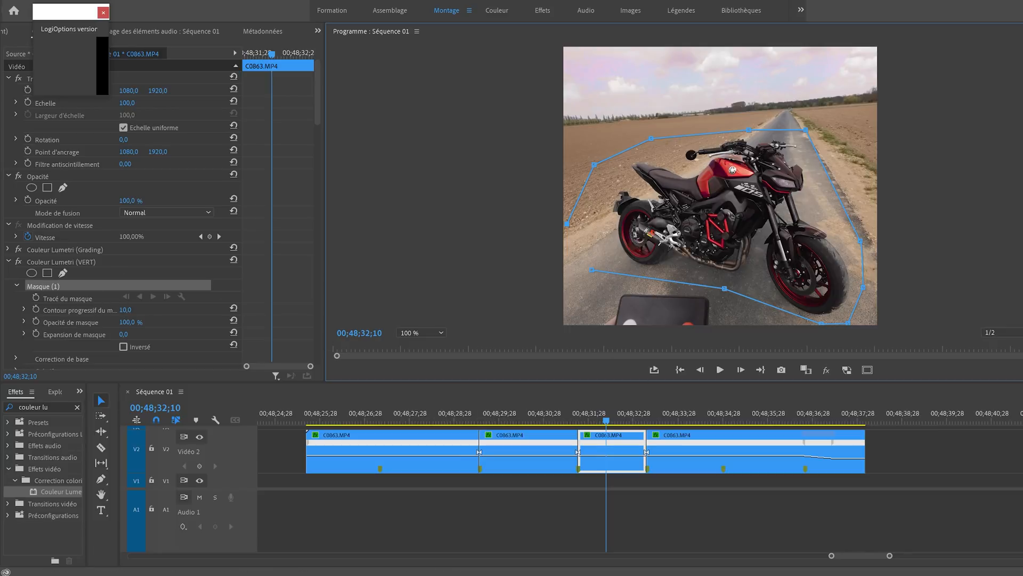
pyautogui.click(126, 309)
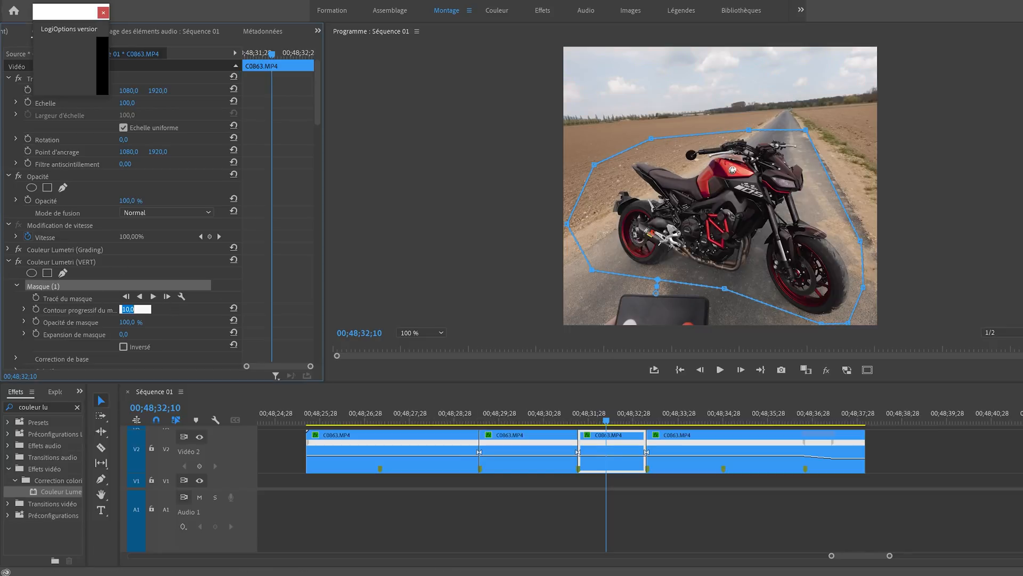
pyautogui.write('70')
pyautogui.press('Return')
# - Track the new VERT mask forward from 00;48;32;10 to the segment's end and backward to its start
pyautogui.click(154, 297)
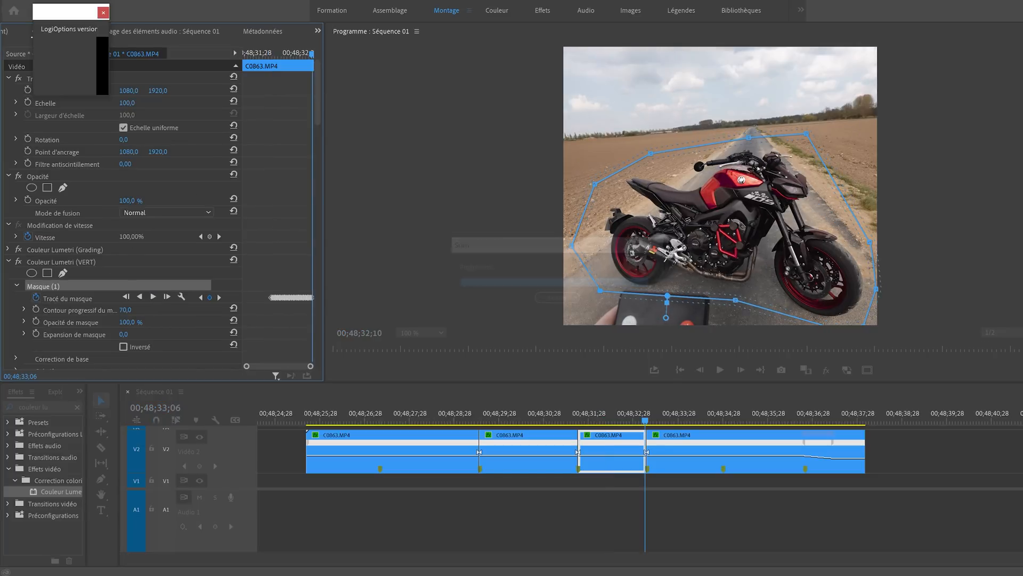
pyautogui.click(273, 53)
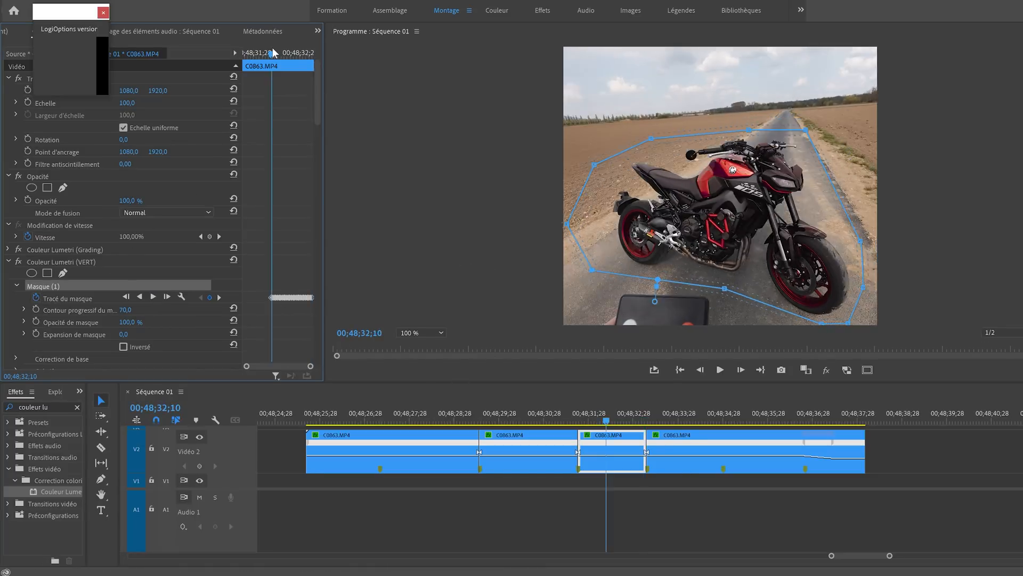
pyautogui.press('Right')
pyautogui.press('Left')
pyautogui.click(140, 297)
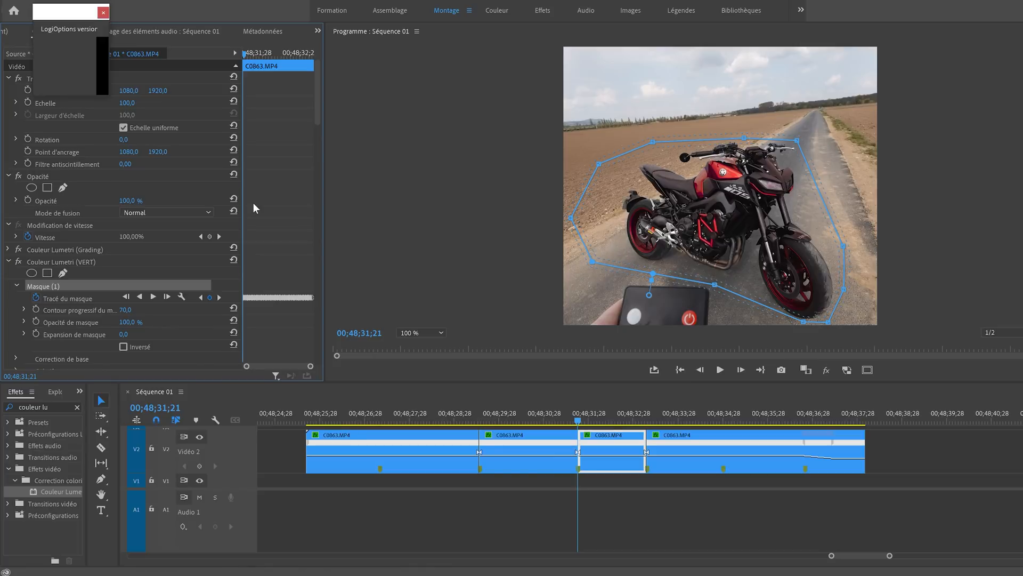
# - Raise the blue peak of the third segment's VERT hue-versus-hue curve well above the line to turn the motorcycle green
pyautogui.scroll(-15, 270, 235)
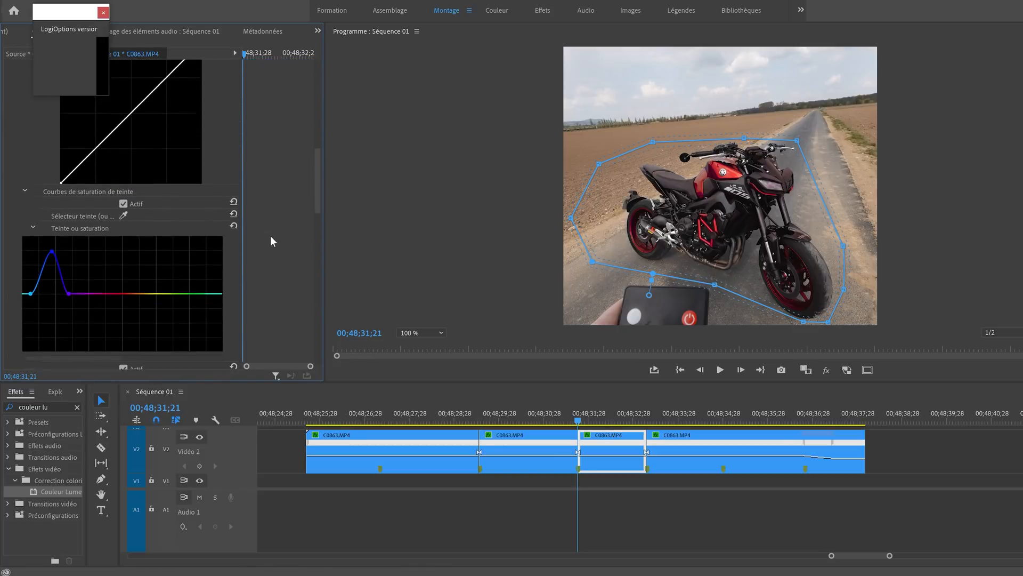
pyautogui.scroll(-3, 259, 242)
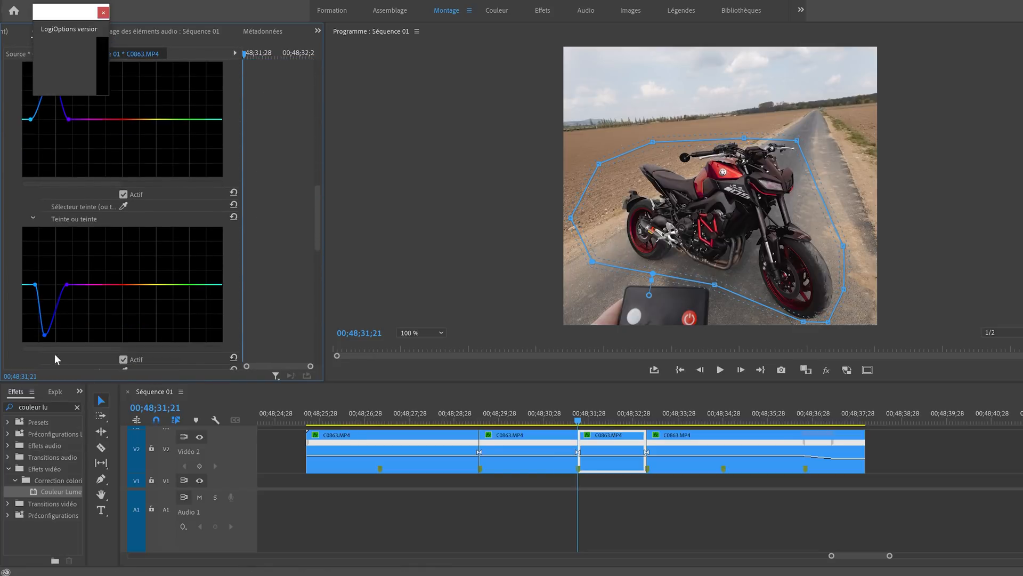
pyautogui.moveTo(45, 335)
pyautogui.mouseDown()
pyautogui.moveTo(48, 230)
pyautogui.moveTo(67, 225)
pyautogui.moveTo(59, 244)
pyautogui.moveTo(59, 229)
pyautogui.mouseUp()
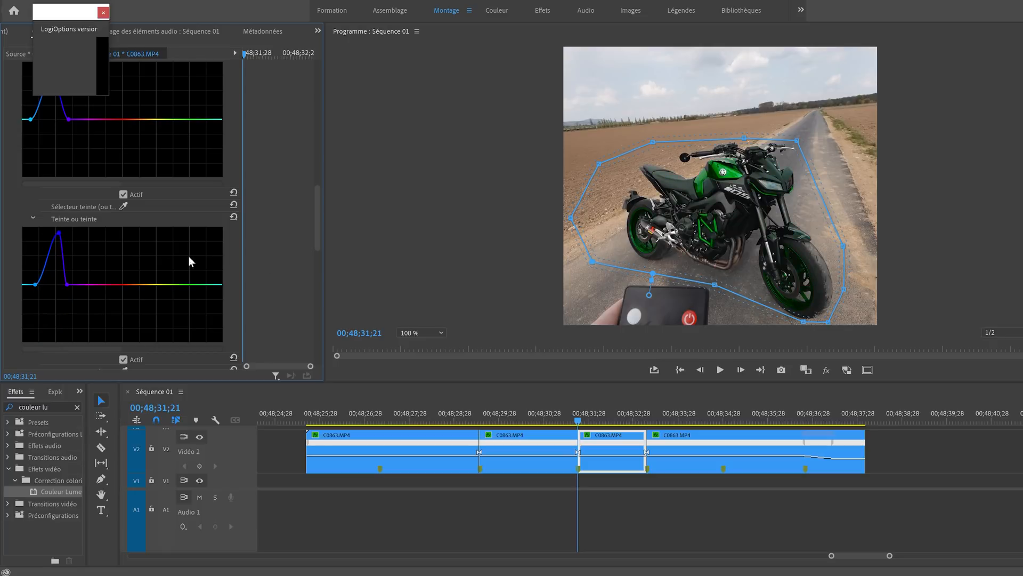
# - Duplicate the VERT effect on the third segment and rename the copy JAUNE
pyautogui.scroll(10, 273, 252)
pyautogui.scroll(5, 265, 213)
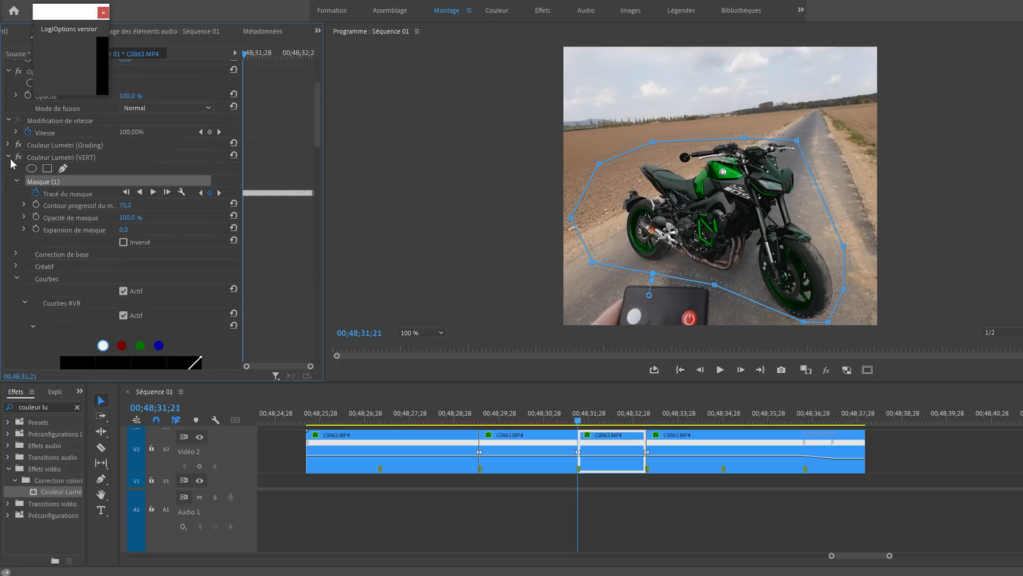
pyautogui.click(8, 157)
pyautogui.rightClick(59, 263)
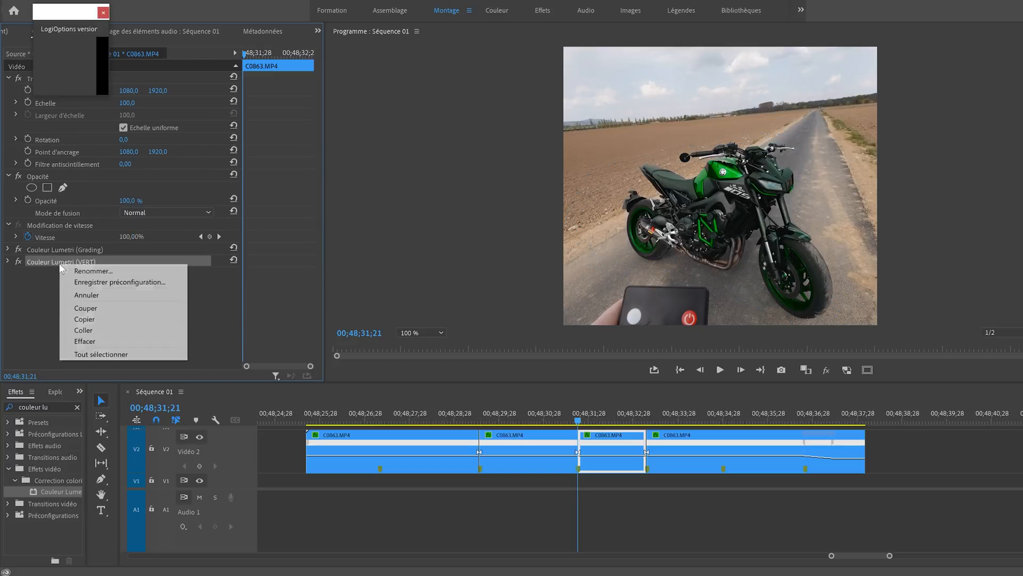
pyautogui.rightClick(101, 300)
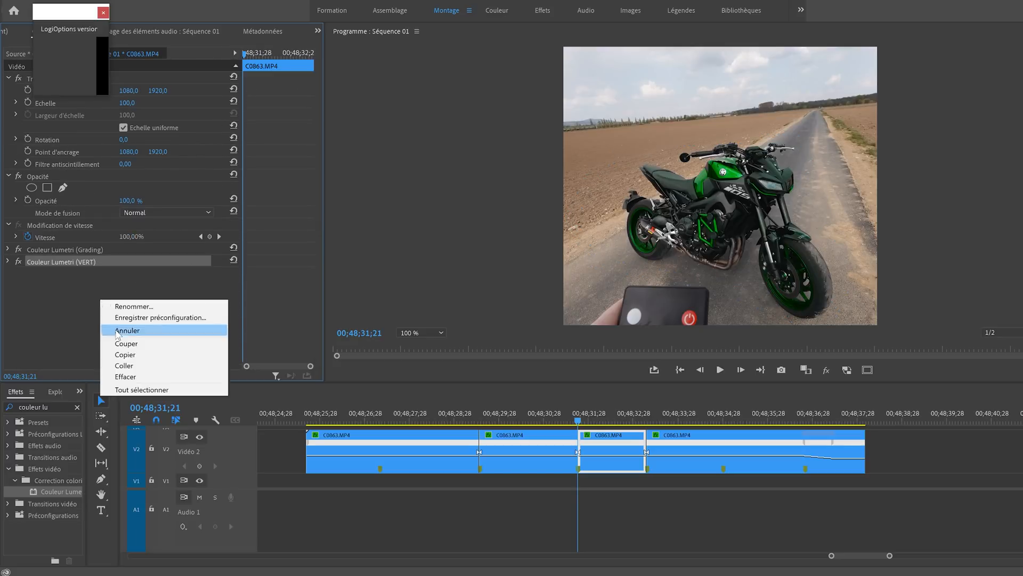
pyautogui.click(124, 366)
pyautogui.rightClick(82, 271)
pyautogui.click(118, 277)
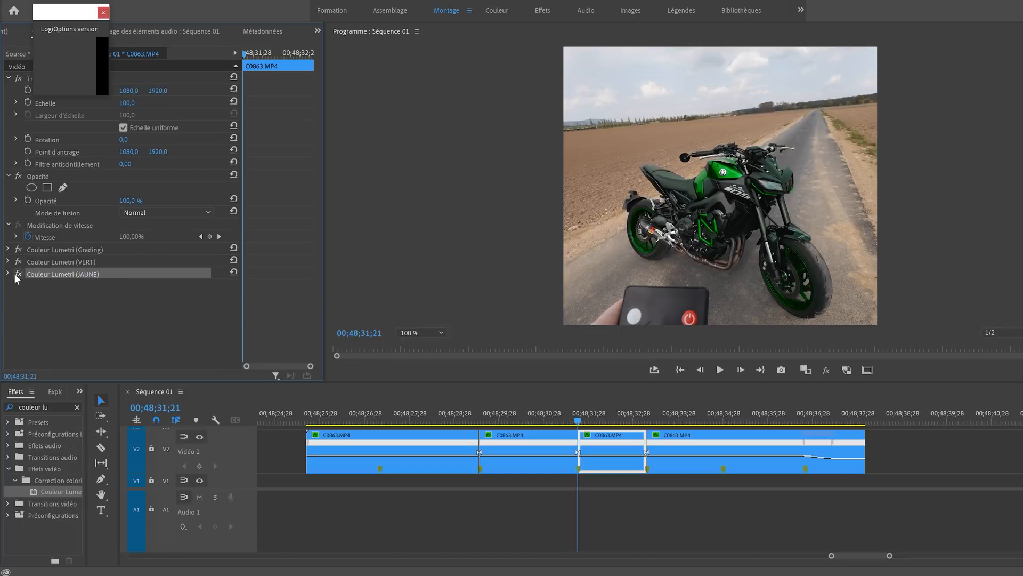
# - Flatten JAUNE's hue curves and raise the green range between yellow and cyan points on the hue-versus-saturation and hue-versus-hue curves
pyautogui.click(8, 274)
pyautogui.scroll(-3, 75, 215)
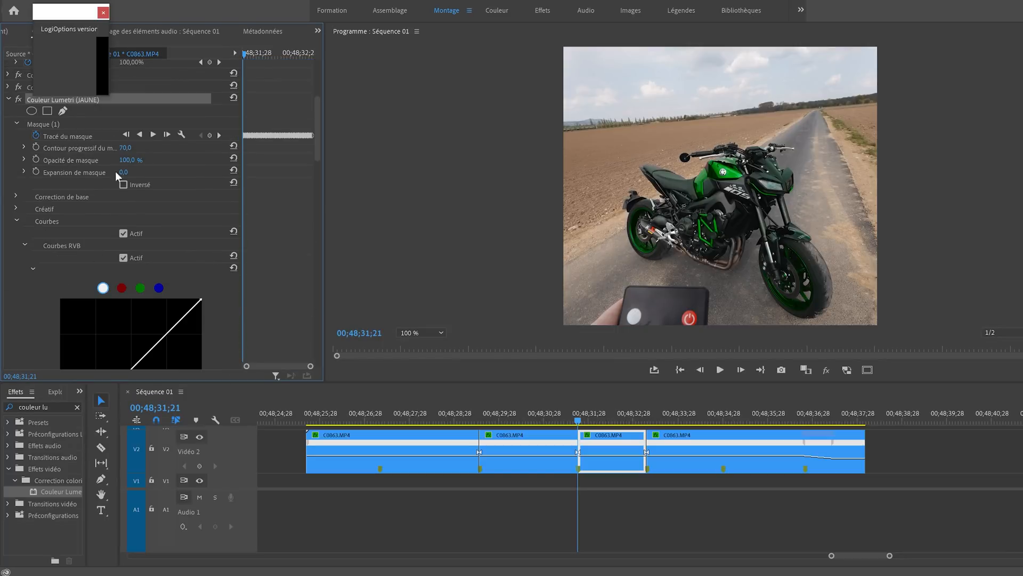
pyautogui.scroll(-10, 199, 257)
pyautogui.scroll(-5, 213, 250)
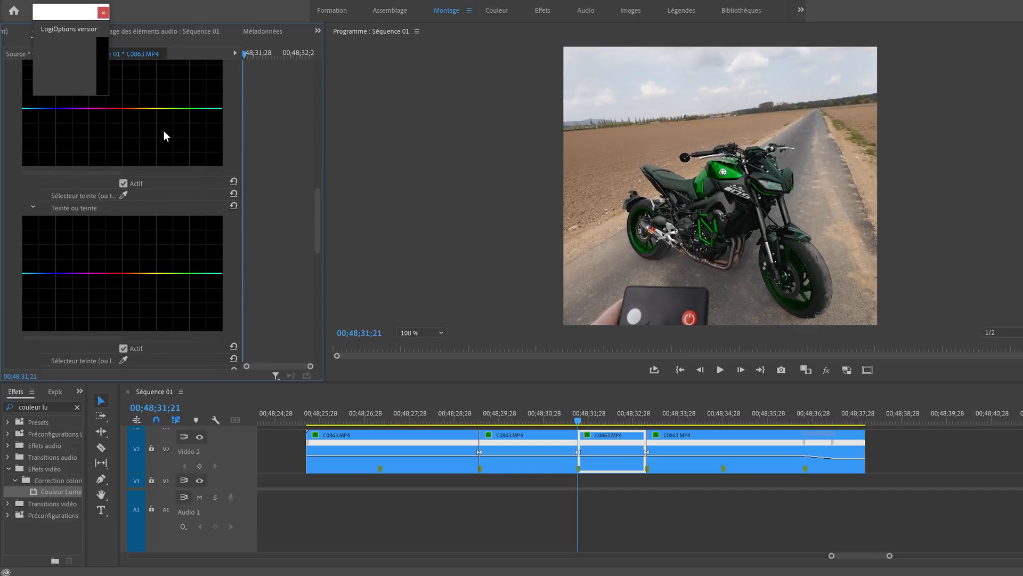
pyautogui.scroll(-5, 164, 130)
pyautogui.click(104, 13)
pyautogui.scroll(2, 185, 198)
pyautogui.click(161, 178)
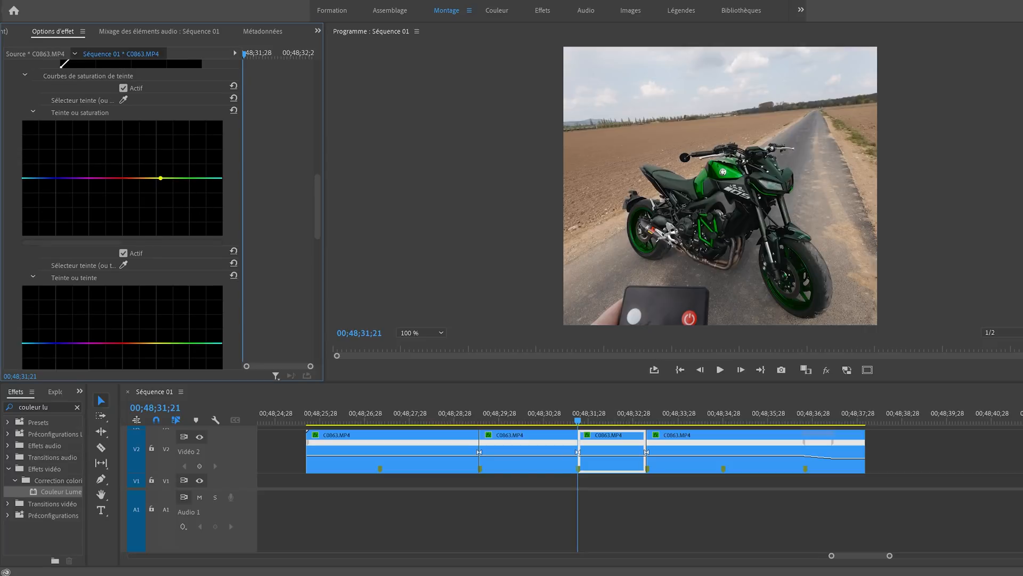
pyautogui.click(208, 178)
pyautogui.click(157, 343)
pyautogui.moveTo(183, 343); pyautogui.dragTo(184, 306)
pyautogui.moveTo(187, 178); pyautogui.dragTo(187, 153)
# - Raise the green range slightly on JAUNE's hue-versus-luma curve, between a yellow and a green-cyan anchor point
pyautogui.scroll(-5, 285, 190)
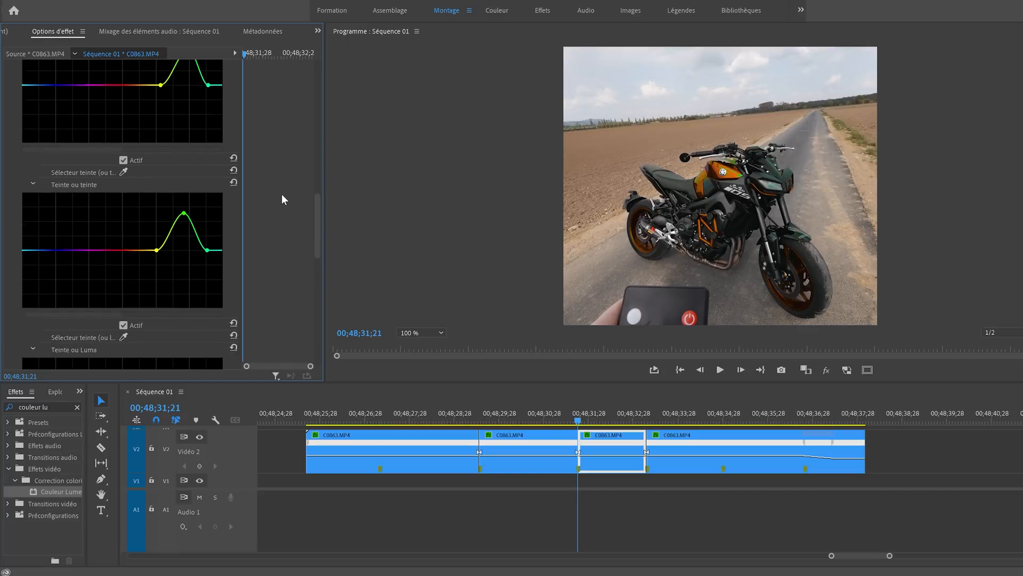
pyautogui.click(150, 299)
pyautogui.click(202, 298)
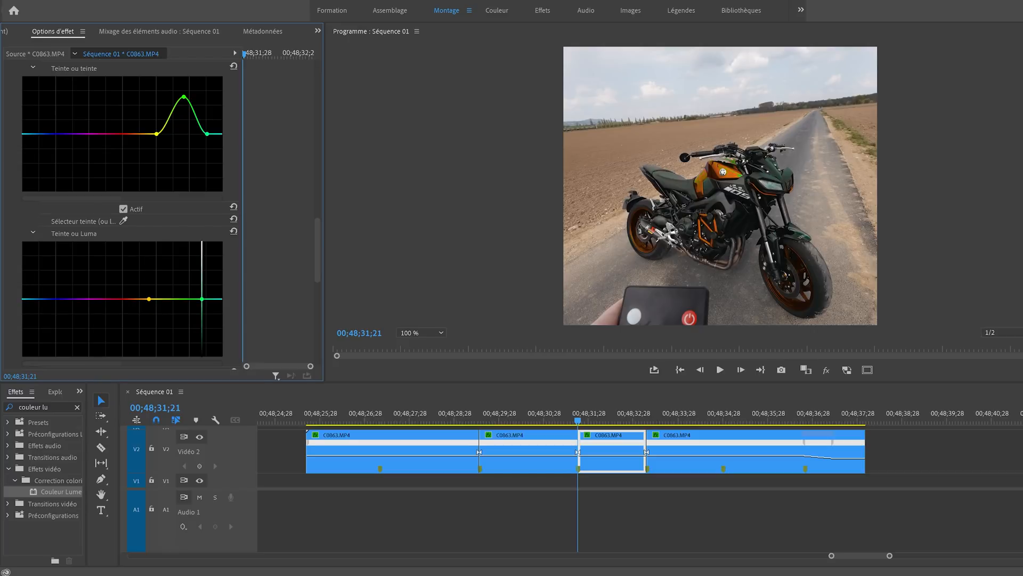
pyautogui.moveTo(179, 298); pyautogui.dragTo(177, 290)
# - Refine JAUNE by shifting the hue-versus-hue peak toward cyan and slightly lower, and raising the hue-versus-saturation peak
pyautogui.scroll(5, 232, 261)
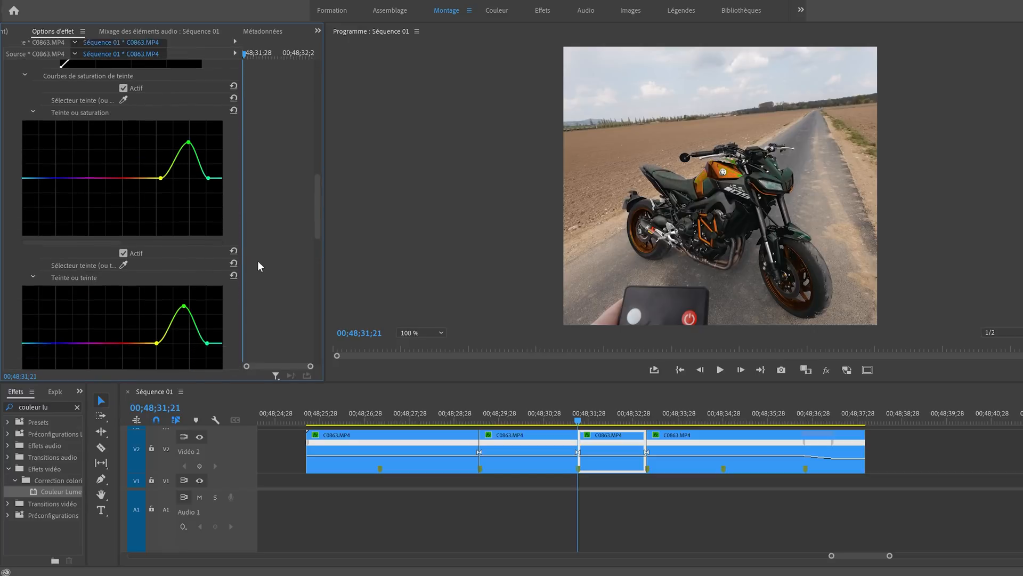
pyautogui.moveTo(184, 236); pyautogui.dragTo(197, 244)
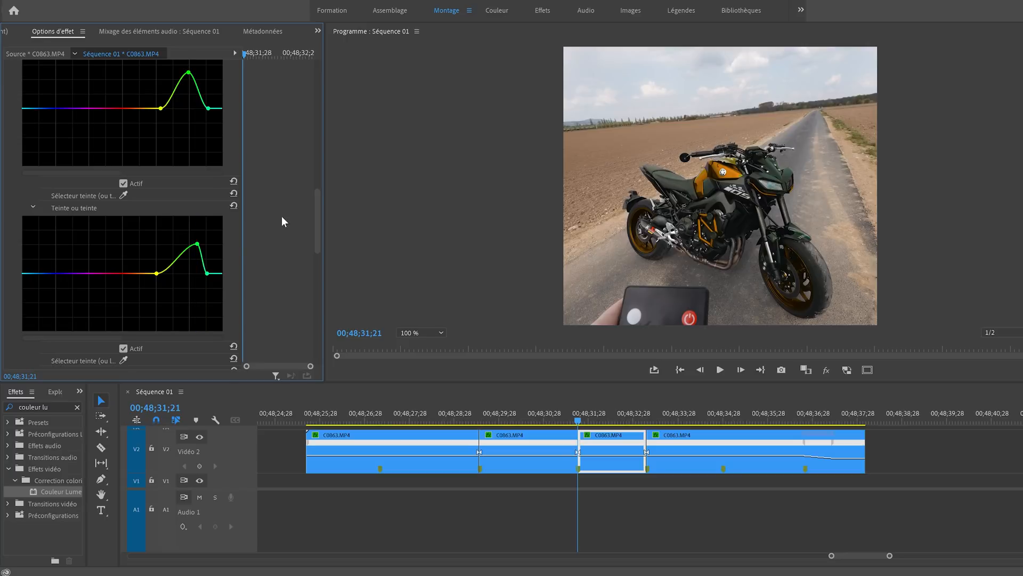
pyautogui.scroll(2, 264, 208)
pyautogui.moveTo(188, 130); pyautogui.dragTo(190, 110)
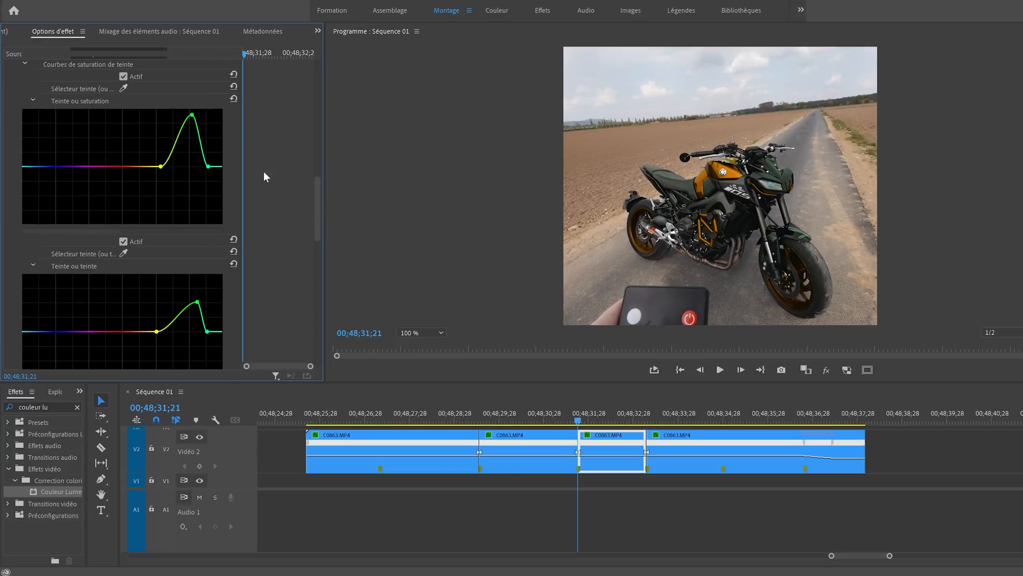
pyautogui.scroll(-2, 290, 204)
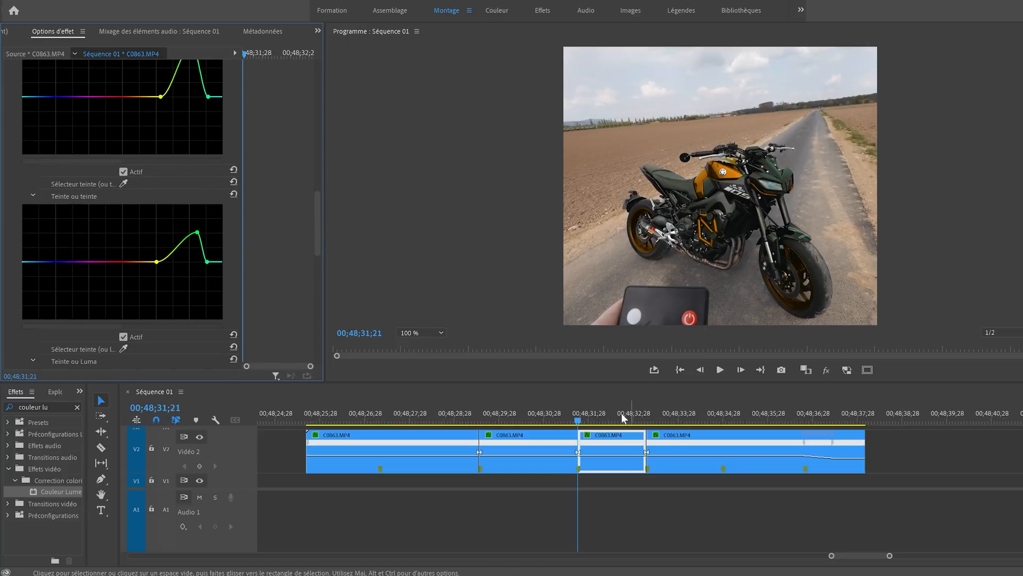
# - Play back and scrub through the segments to examine the red, green and yellow colour changes
pyautogui.click(383, 415)
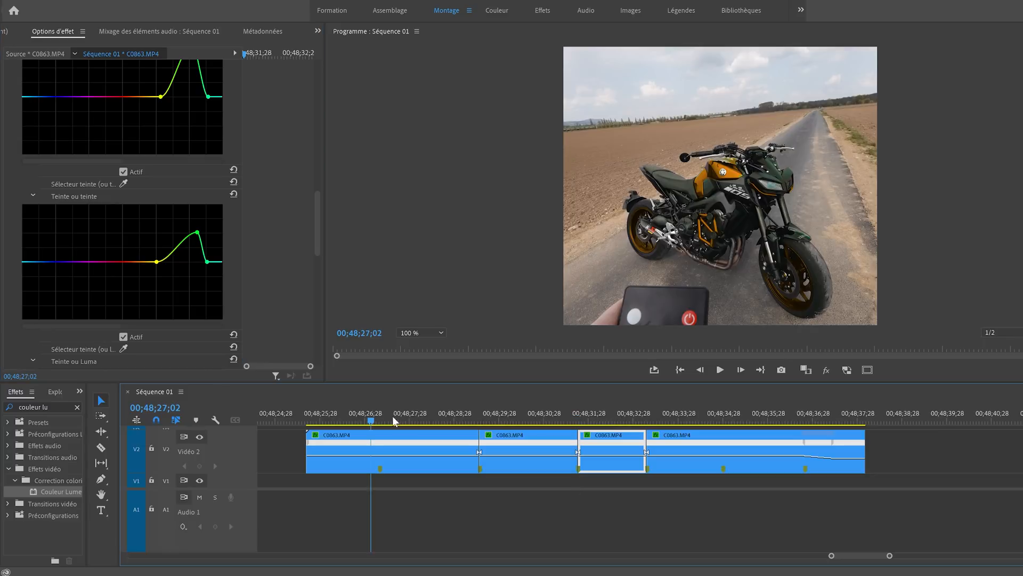
pyautogui.press('space')
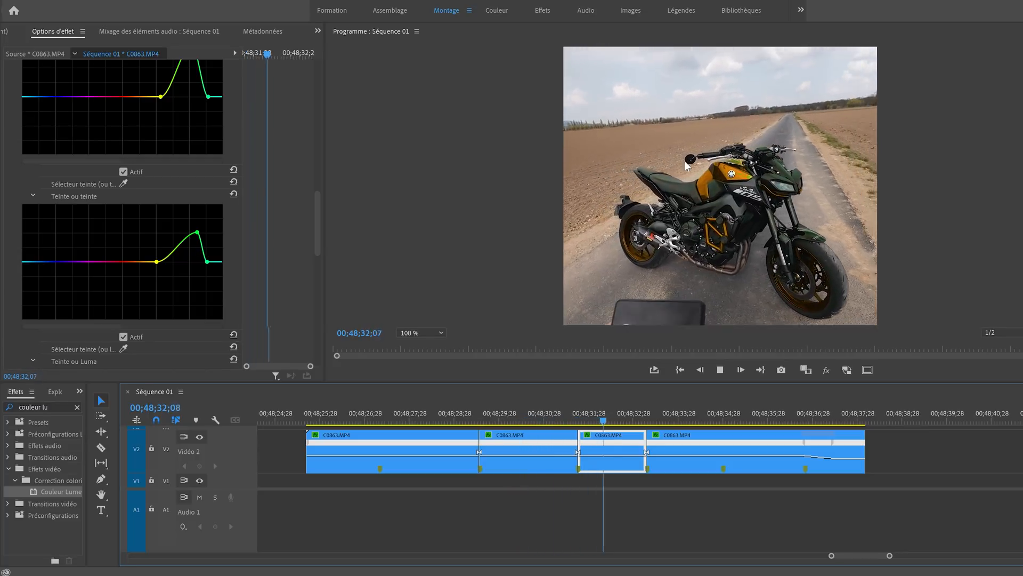
pyautogui.press('space')
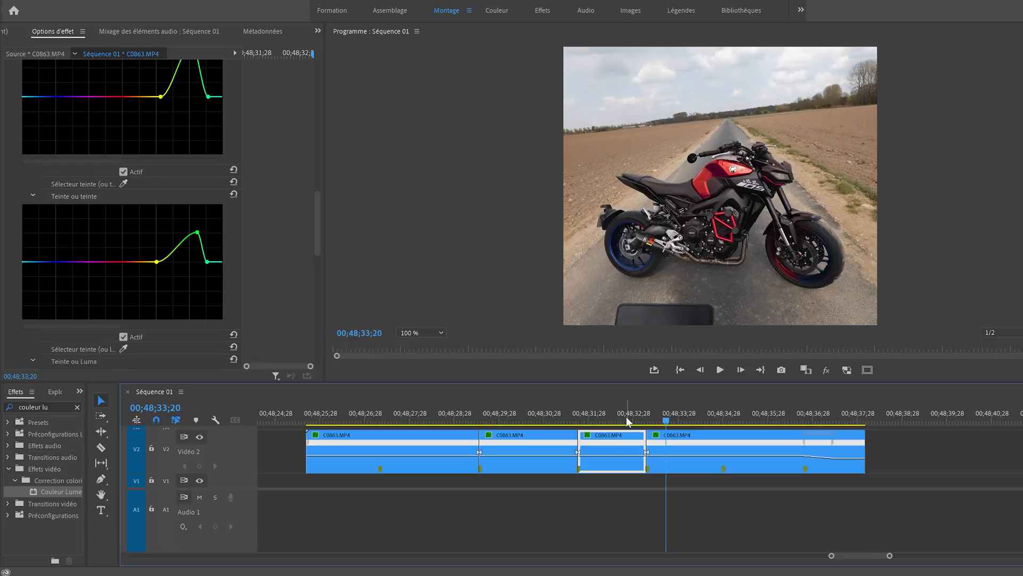
pyautogui.moveTo(626, 417); pyautogui.dragTo(519, 409)
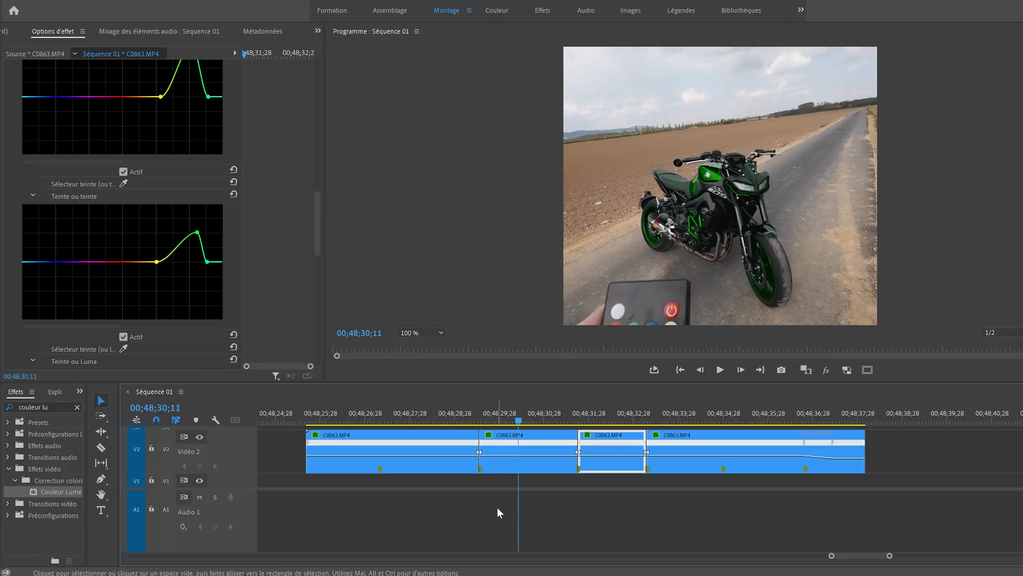
pyautogui.click(449, 419)
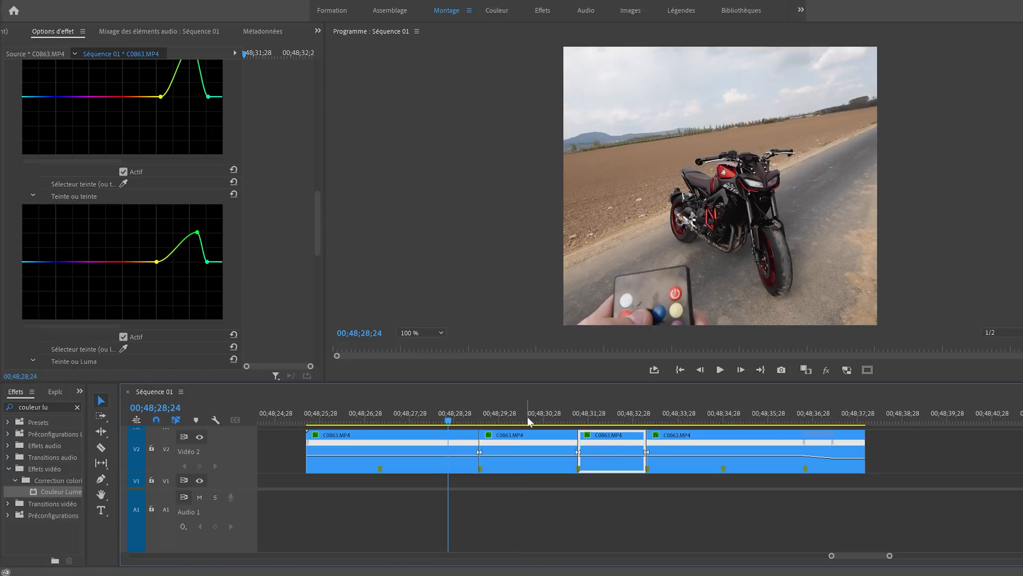
pyautogui.click(585, 491)
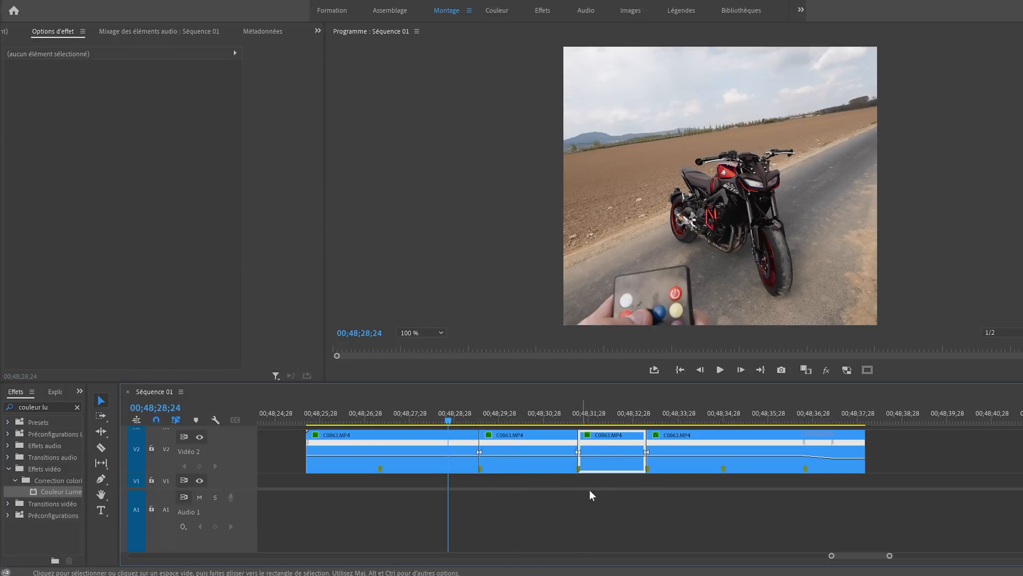
pyautogui.click(434, 418)
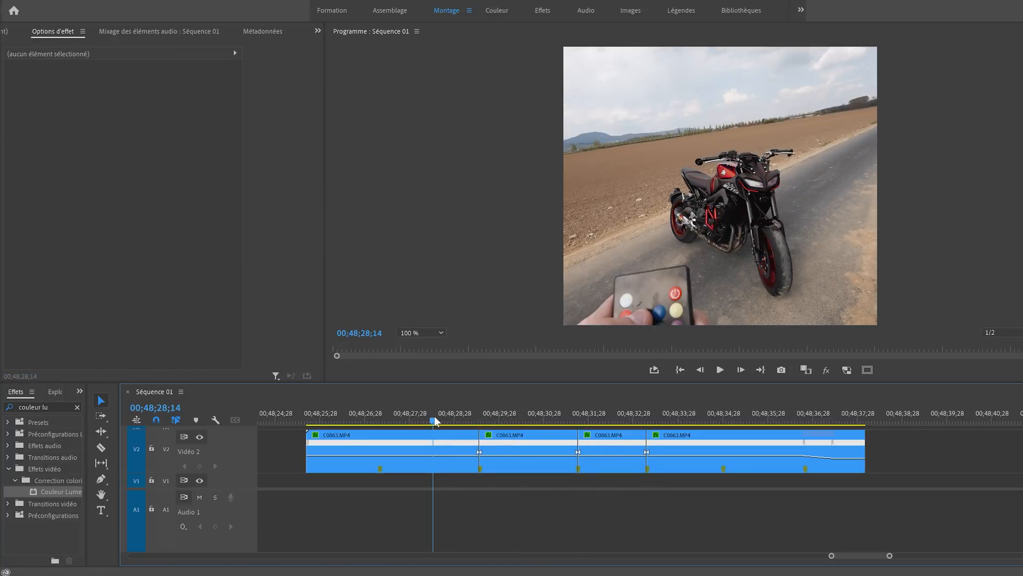
pyautogui.click(607, 448)
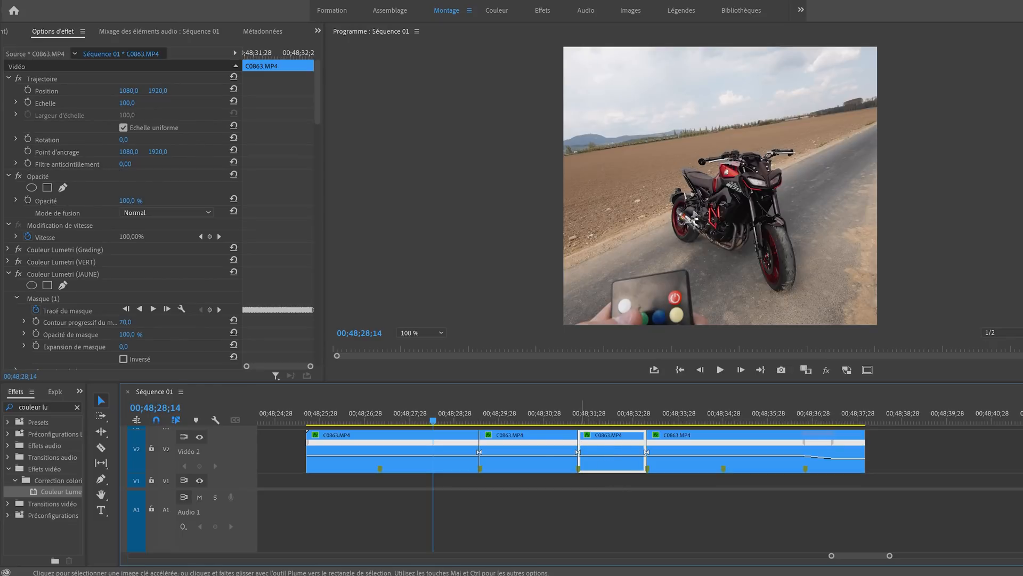
pyautogui.click(526, 416)
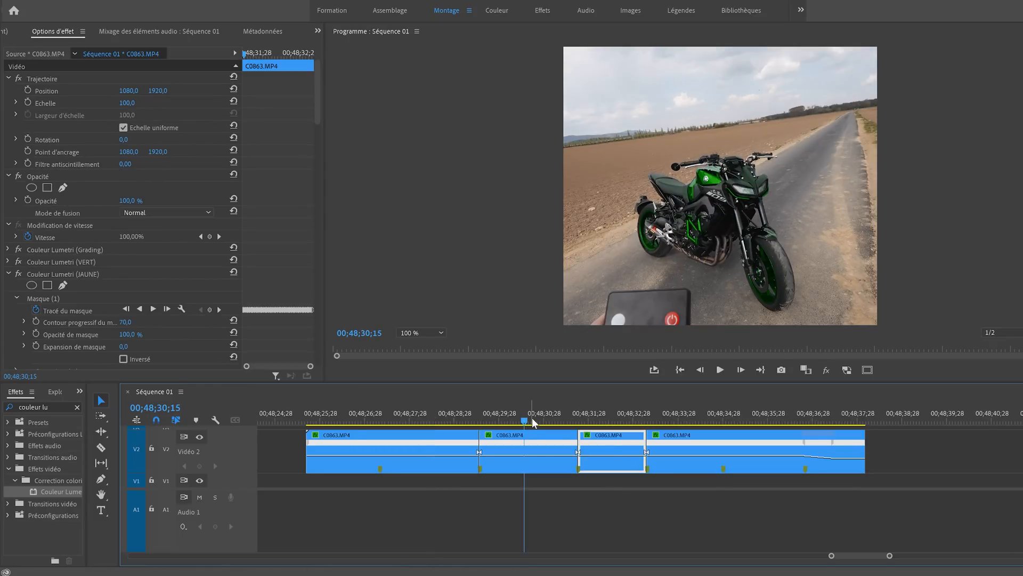